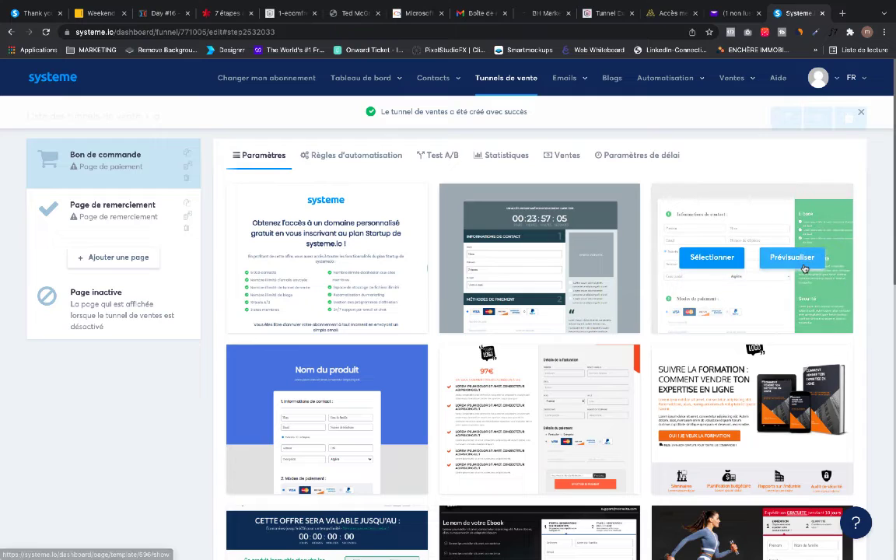
Step: Preview the order form template with the green side column, view it down to the order summary, and close the preview
click(806, 261)
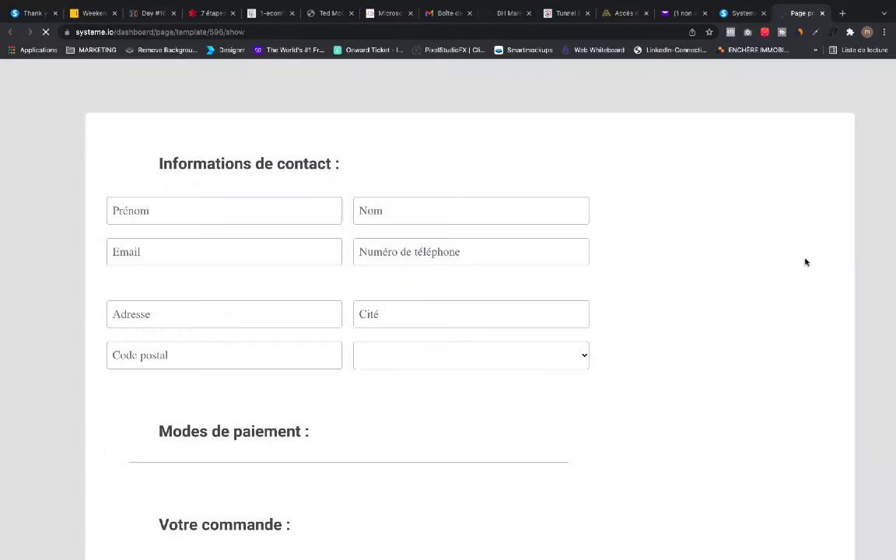
scroll(870, 302, down, 5)
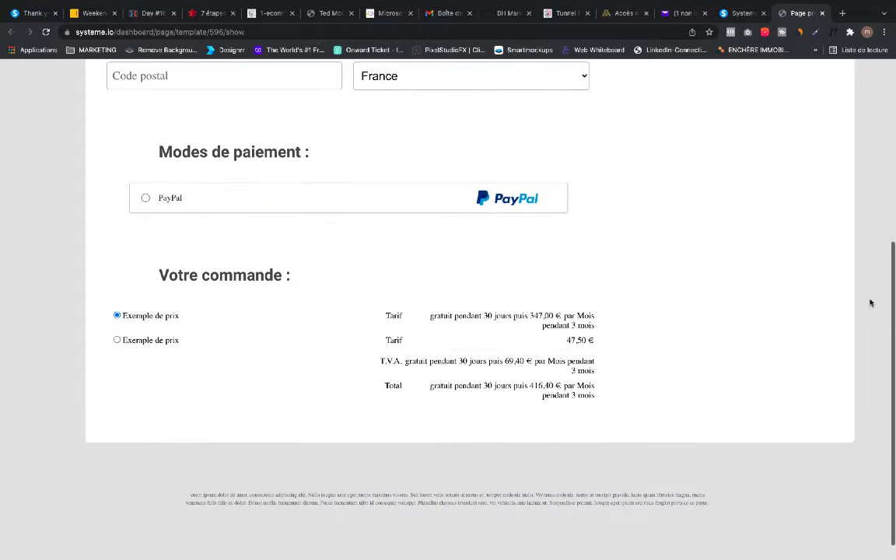
key(super+w)
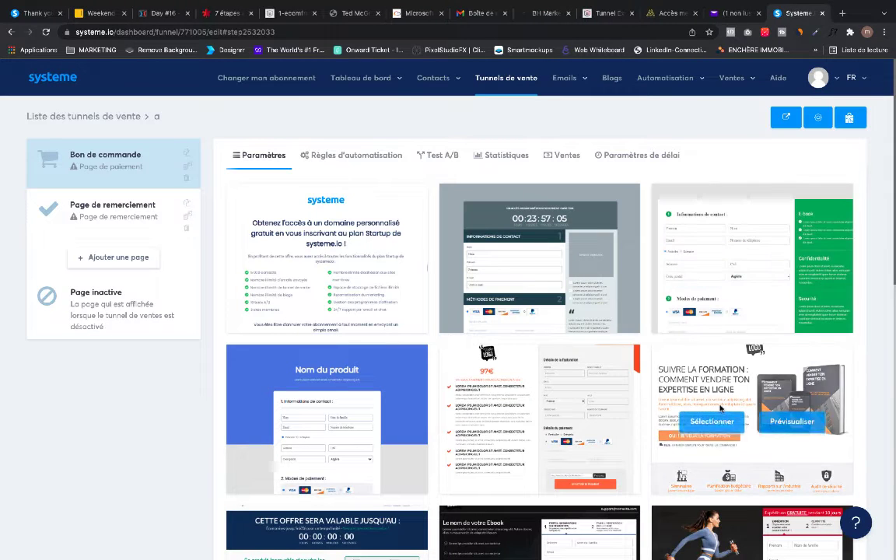
Step: Preview the blue "Nom du produit" order form template in full, close it, and look through the remaining order form templates
click(368, 423)
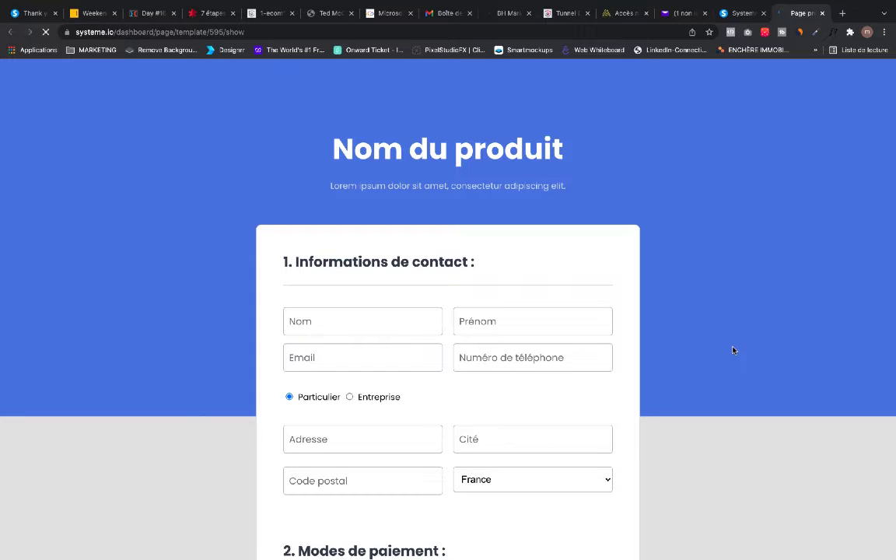
scroll(732, 350, down, 5)
scroll(732, 350, down, 3)
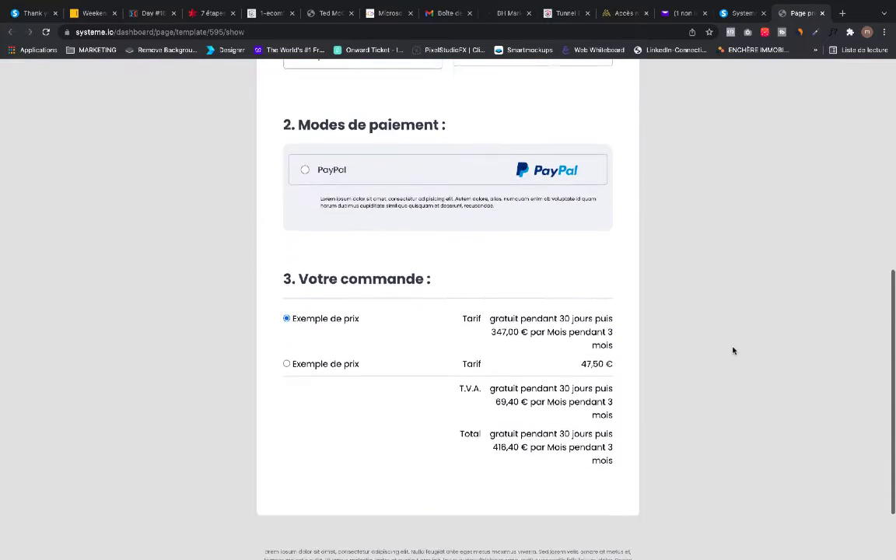
scroll(733, 351, up, 2)
scroll(733, 351, up, 5)
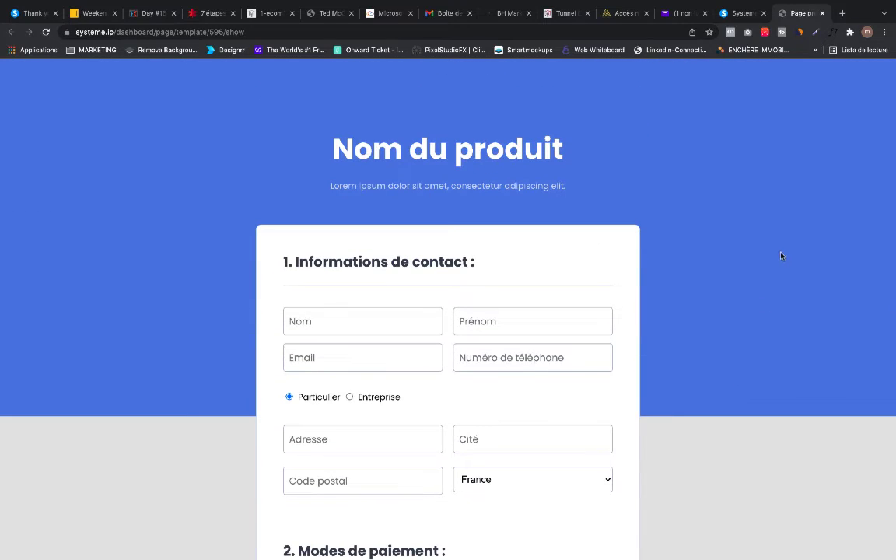
key(ctrl+w)
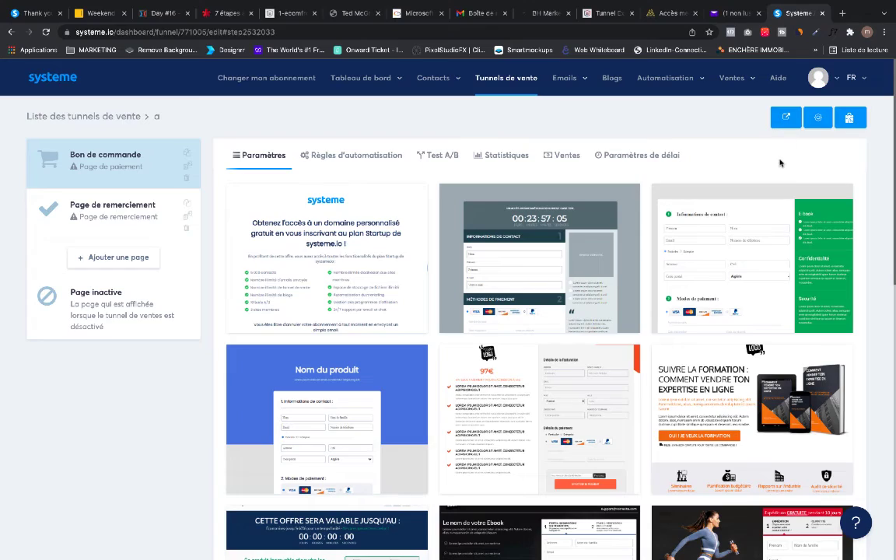
scroll(780, 162, down, 5)
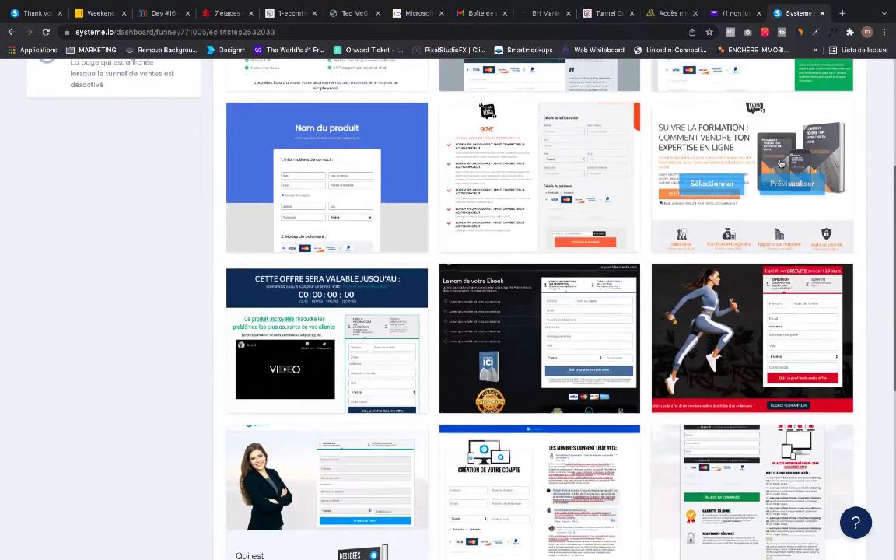
scroll(780, 162, down, 2)
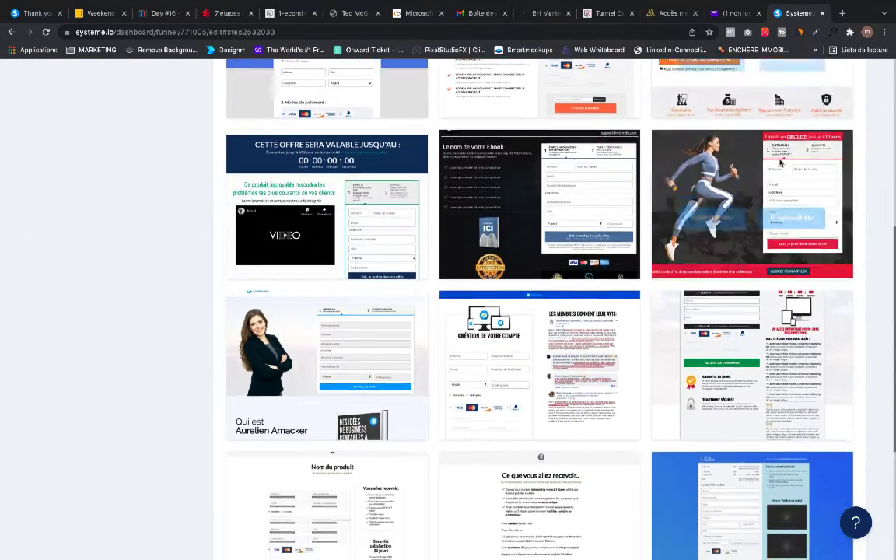
scroll(780, 162, up, 8)
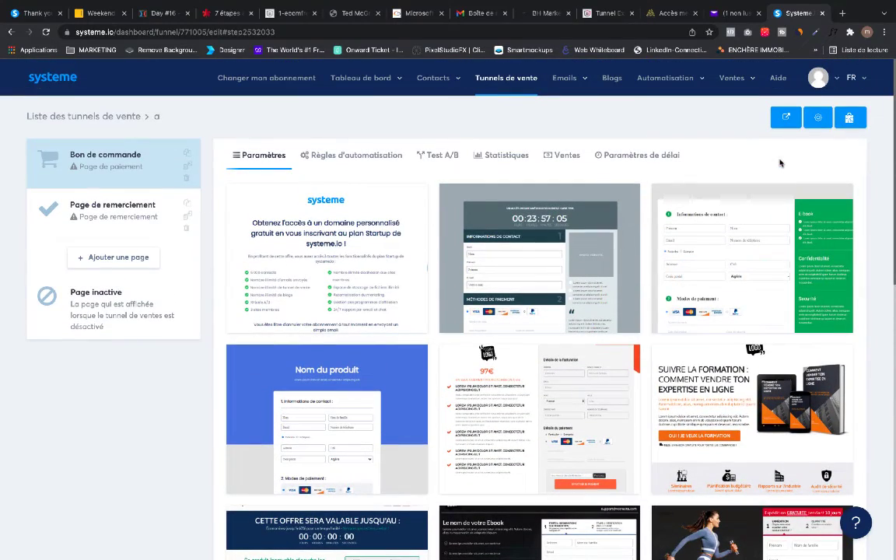
Step: Return to the sales funnel list and create a "Tunnel personnalisé" funnel named "m" with Euro as its currency
click(127, 120)
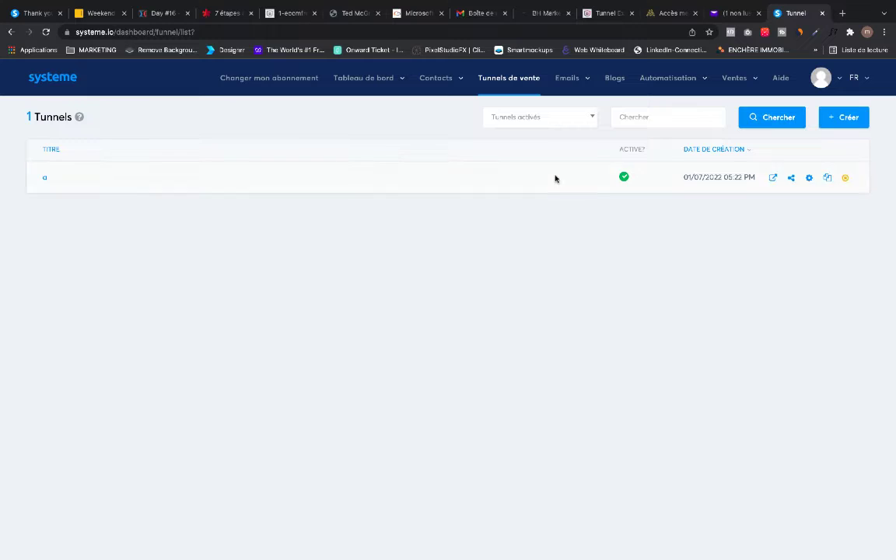
click(861, 117)
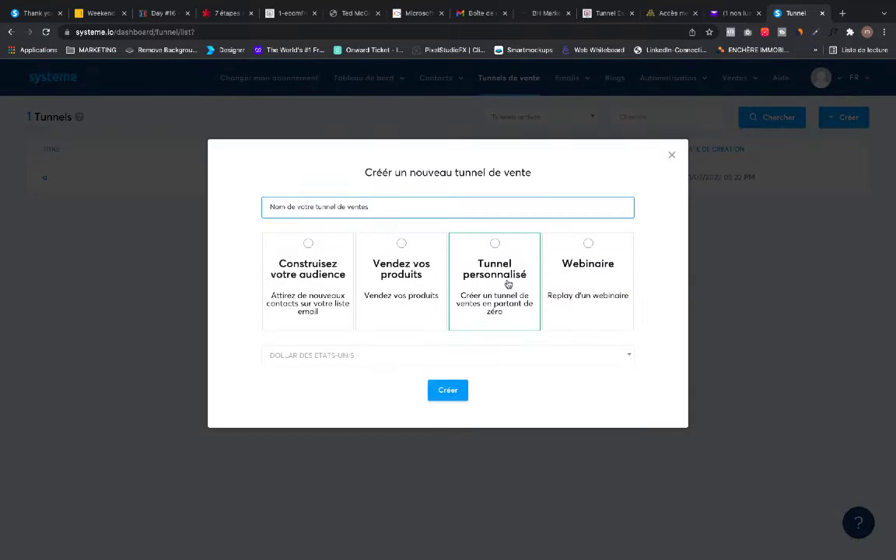
click(513, 281)
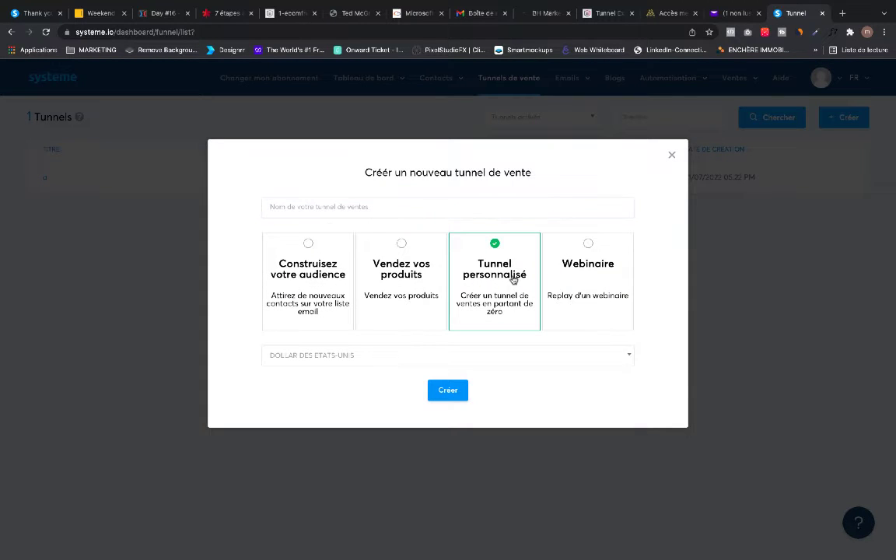
click(391, 209)
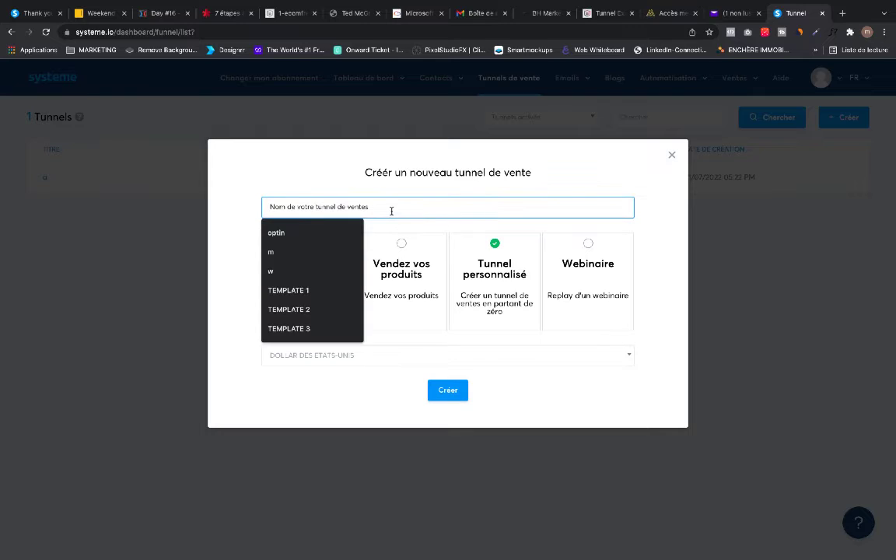
text(m)
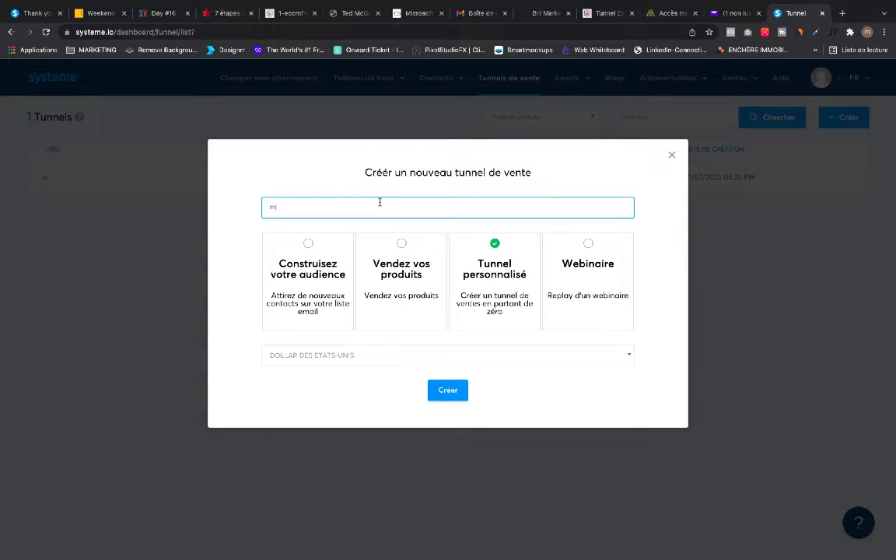
click(374, 351)
click(343, 421)
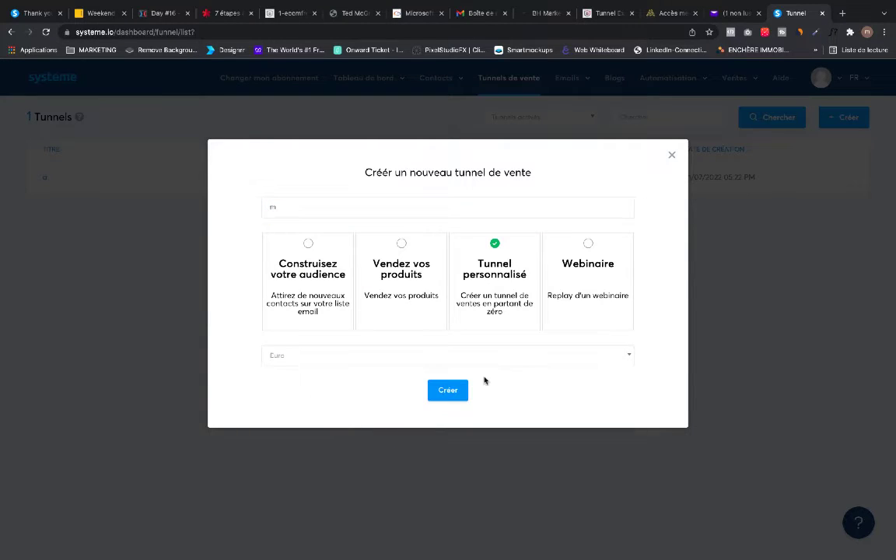
click(465, 391)
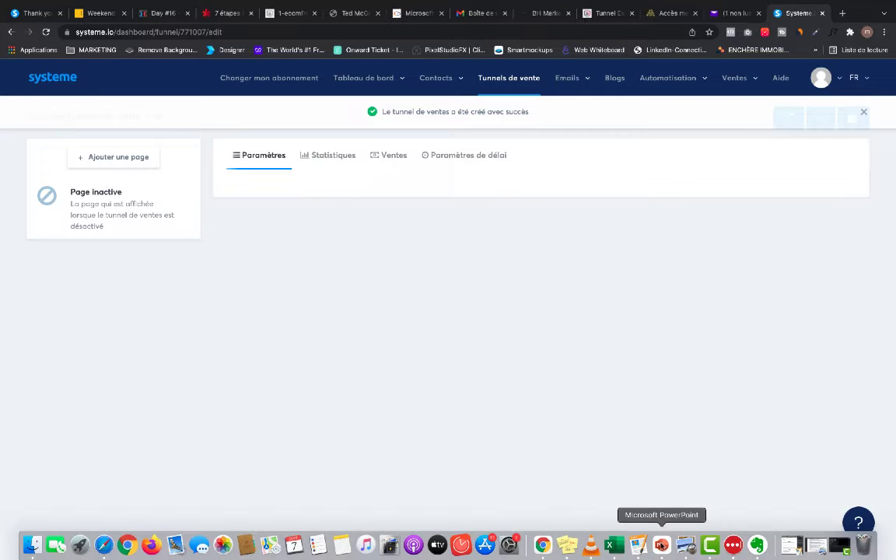
Step: Switch to PowerPoint to consult the "7 pages d'un tunnel de vente" slide, then return to the funnel in Chrome
click(661, 545)
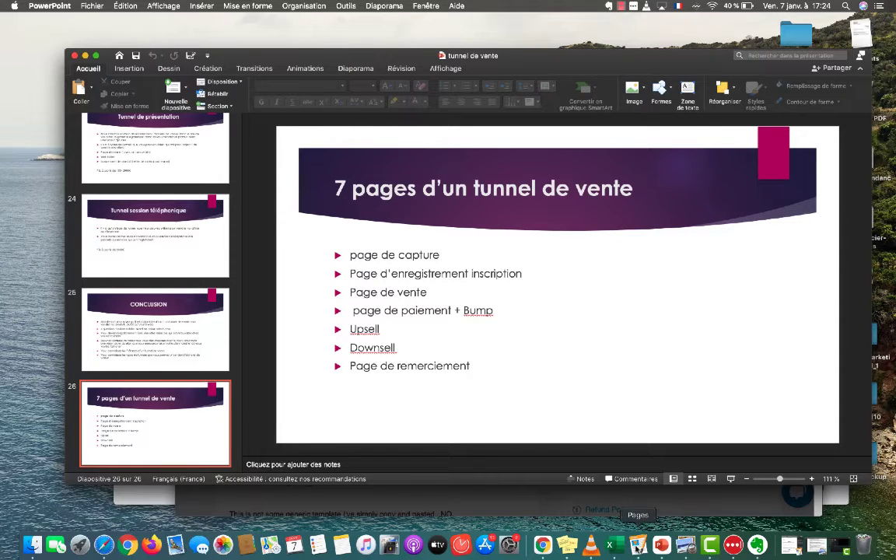
click(542, 545)
key(ctrl+Right)
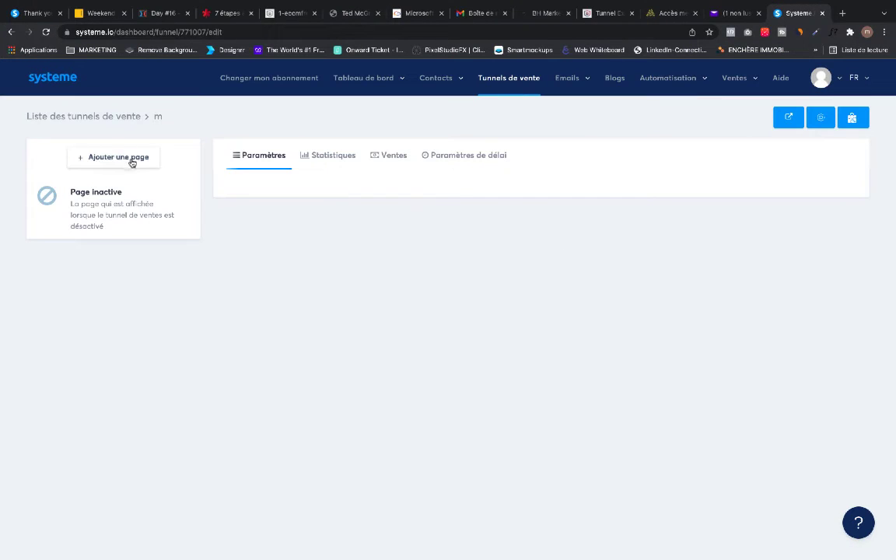
Step: Add a funnel page named "m" of type "Page de capture" and save it
click(130, 159)
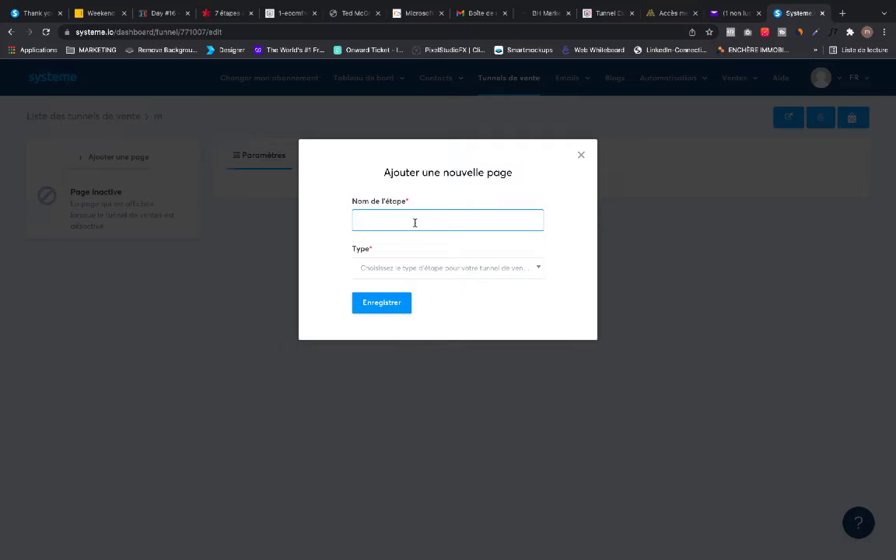
click(445, 269)
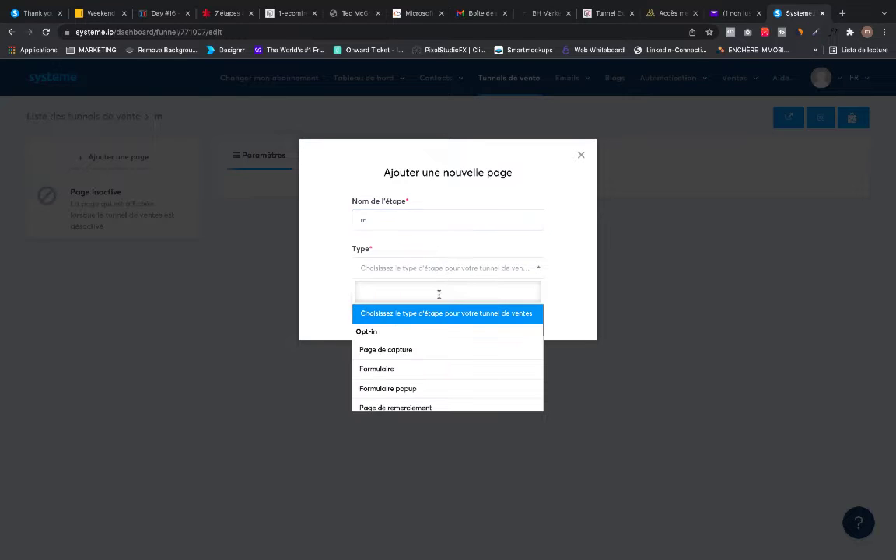
click(426, 356)
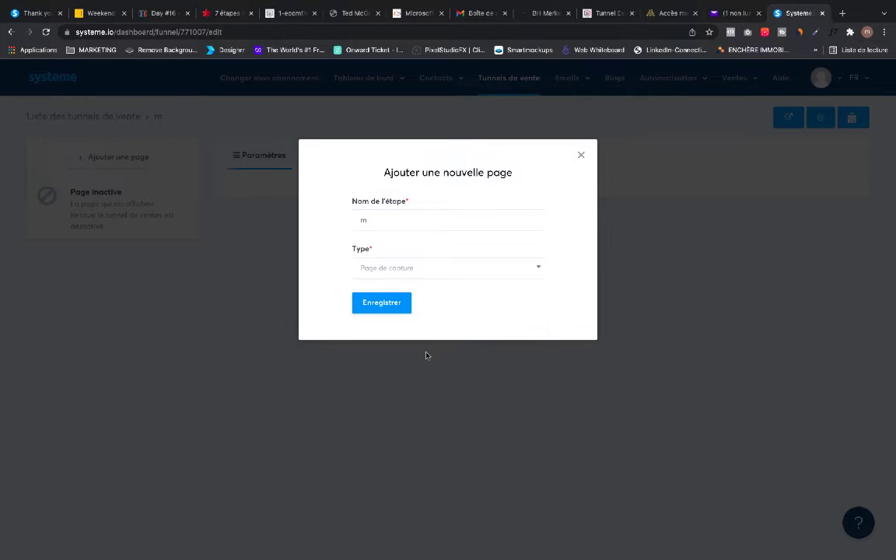
click(394, 303)
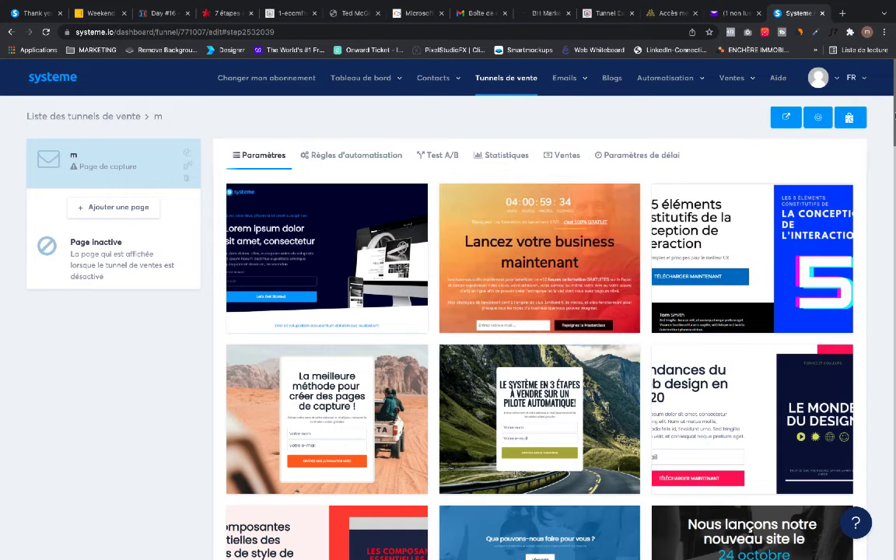
Step: Apply the "La meilleure méthode de créer des page de capture?" template with the green free book to the capture page
scroll(746, 257, down, 2)
drag(893, 124, 892, 253)
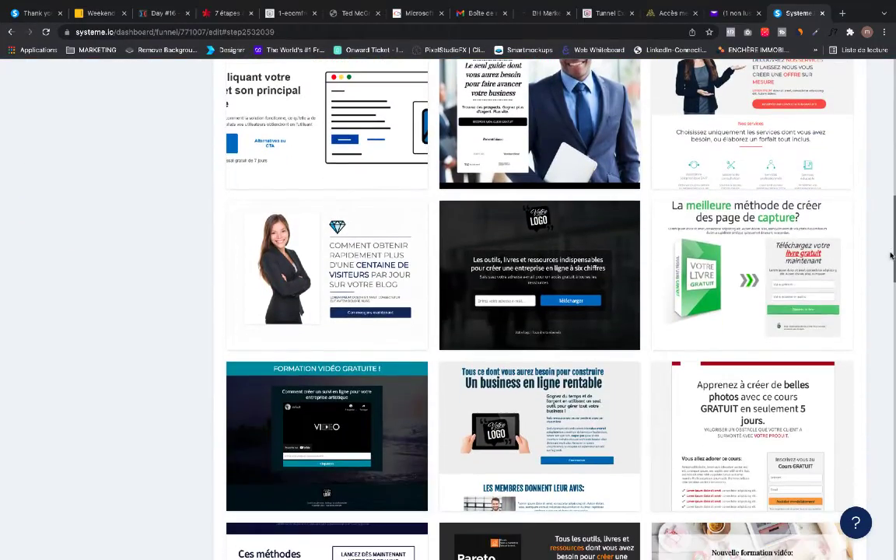
click(741, 281)
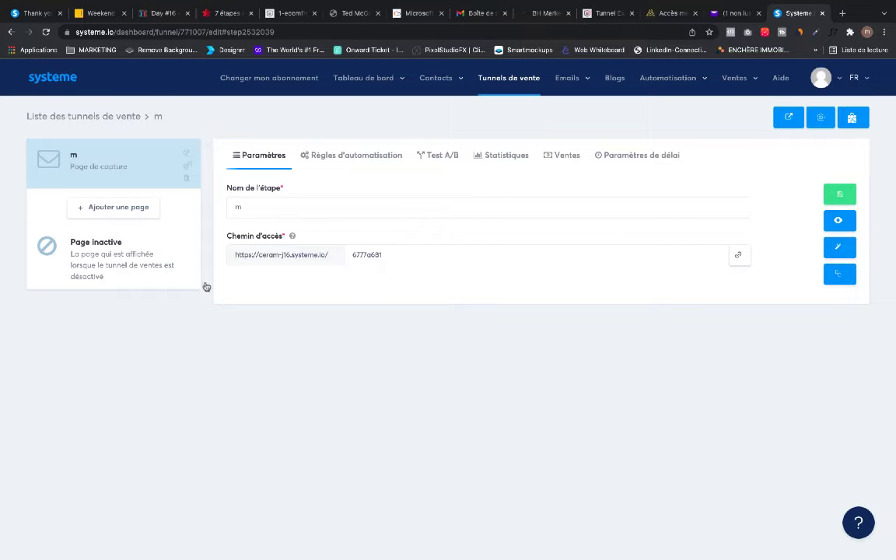
Step: Add a second funnel page named "b" of type "Page de vente" and save it
click(142, 214)
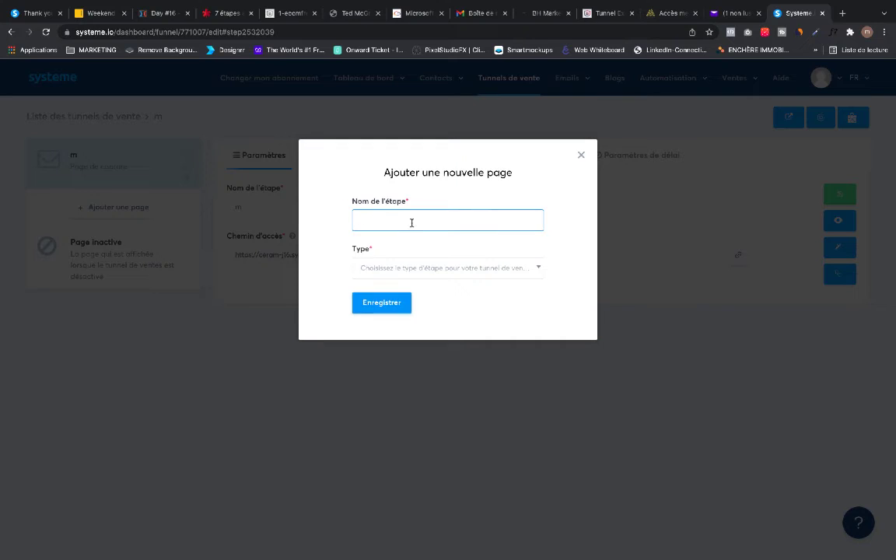
click(412, 222)
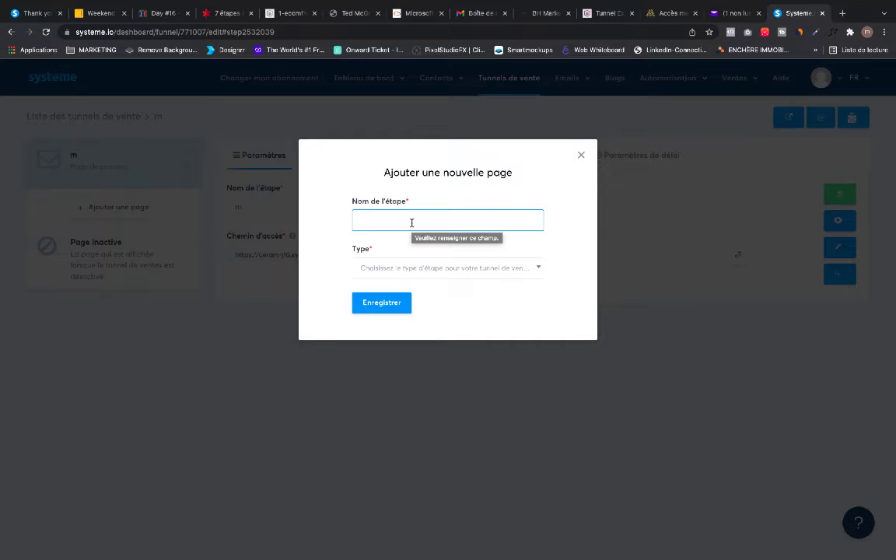
click(432, 265)
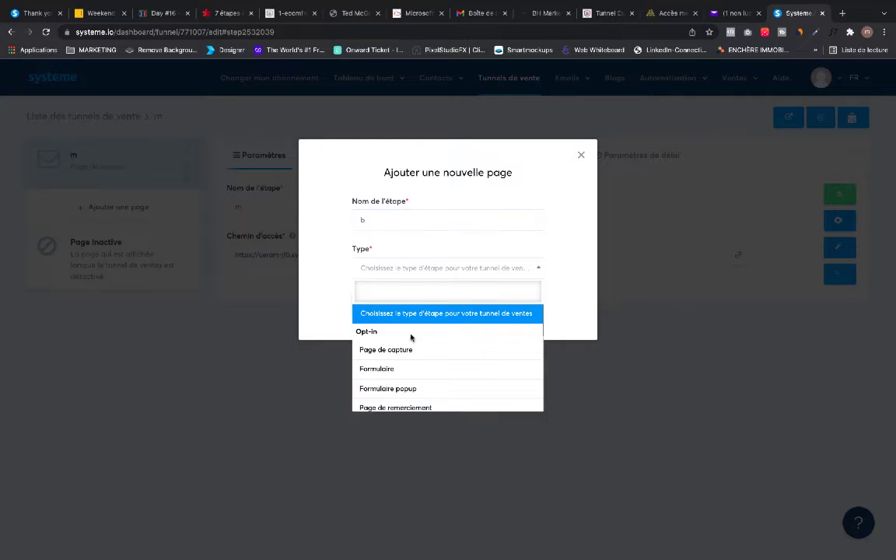
key(Down)
key(Down)
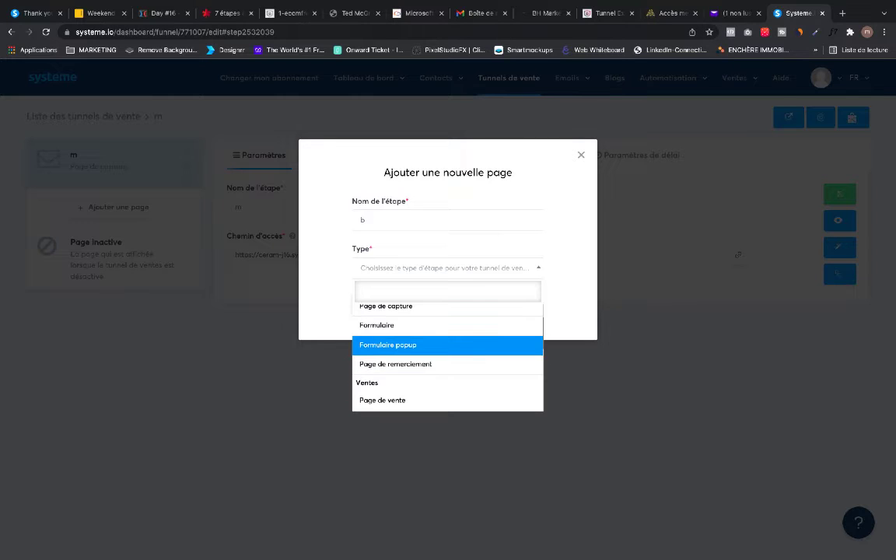
key(Down)
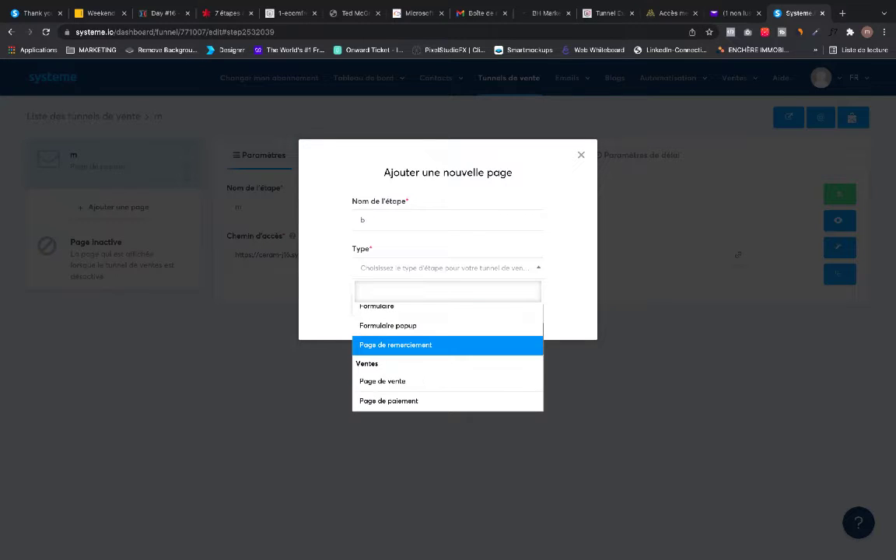
key(Down)
key(Down)
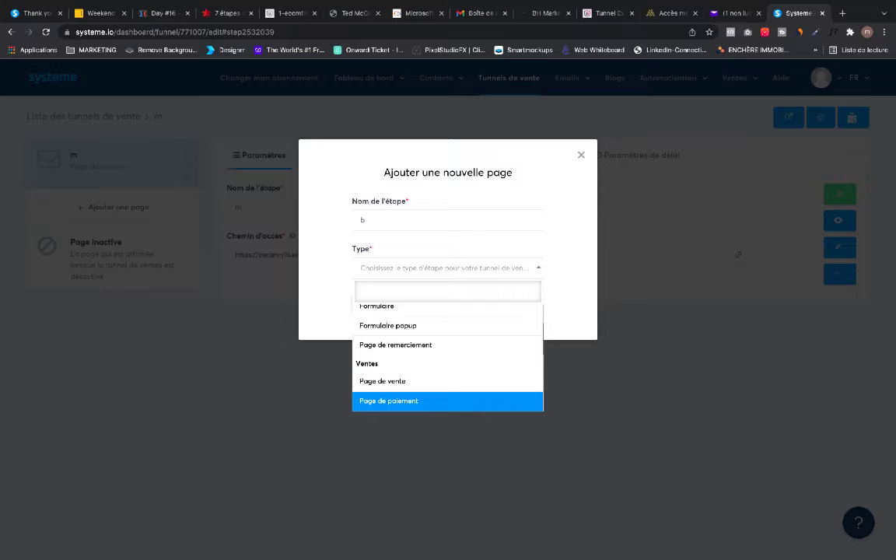
key(Down)
key(Up)
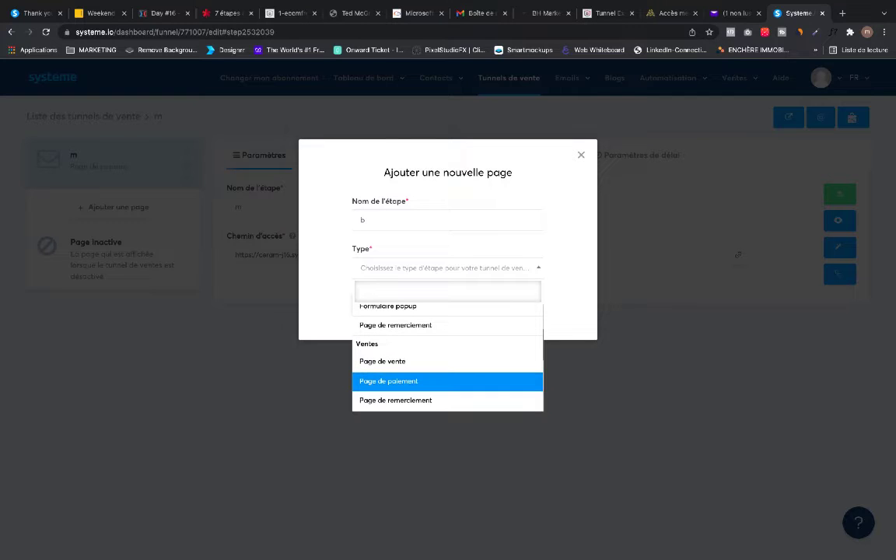
key(Up)
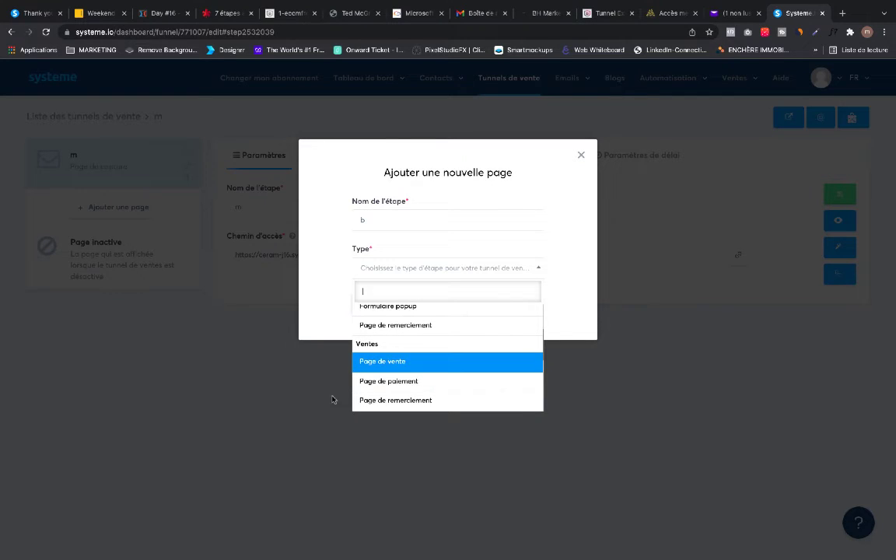
click(418, 362)
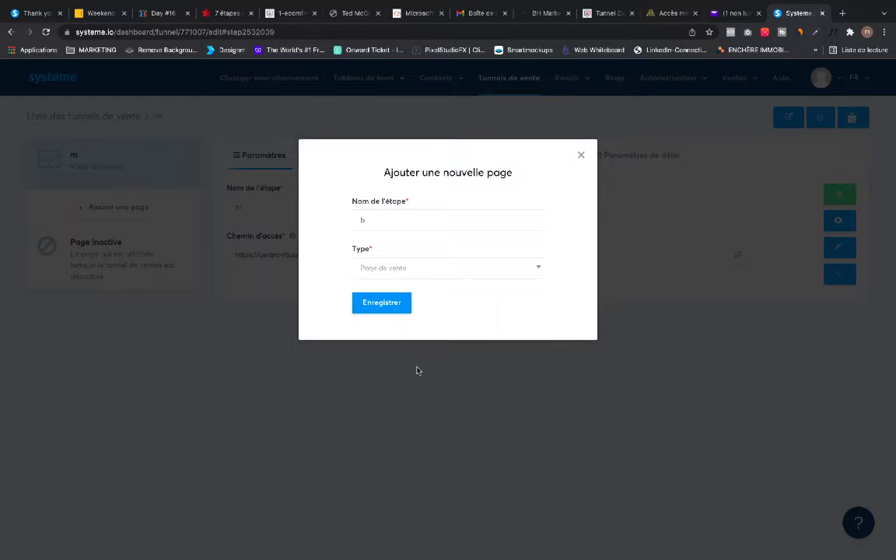
click(396, 303)
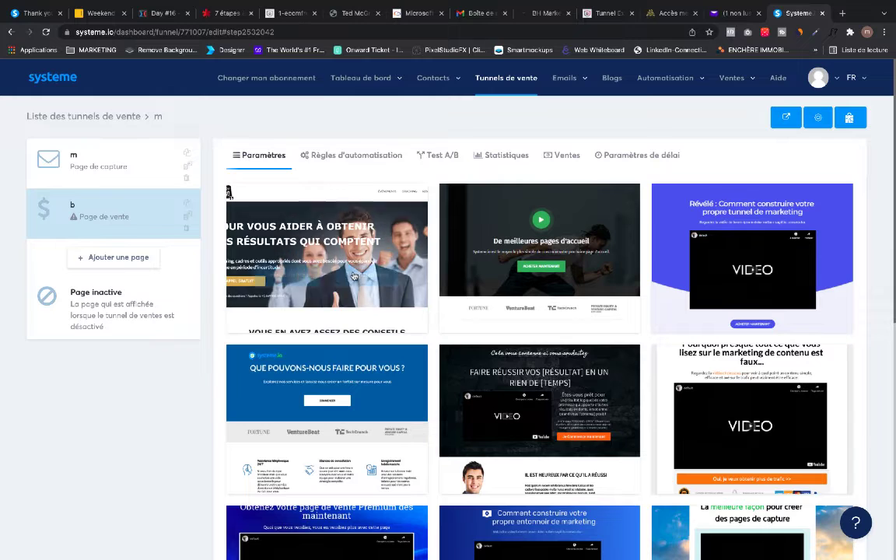
Step: Apply the purple "Révélé : Comment construire votre propre tunnel de marketing" video template to the sales page "b"
mouse_move(573, 292)
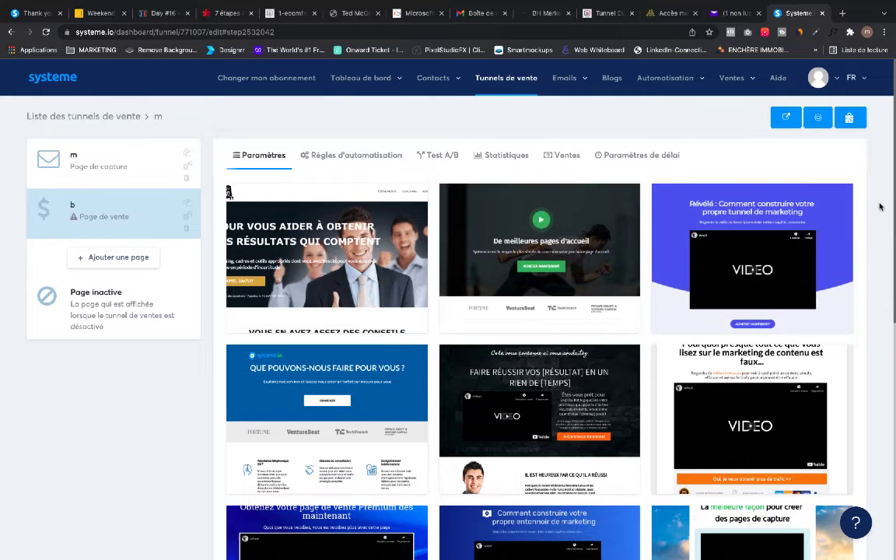
scroll(879, 206, down, 1)
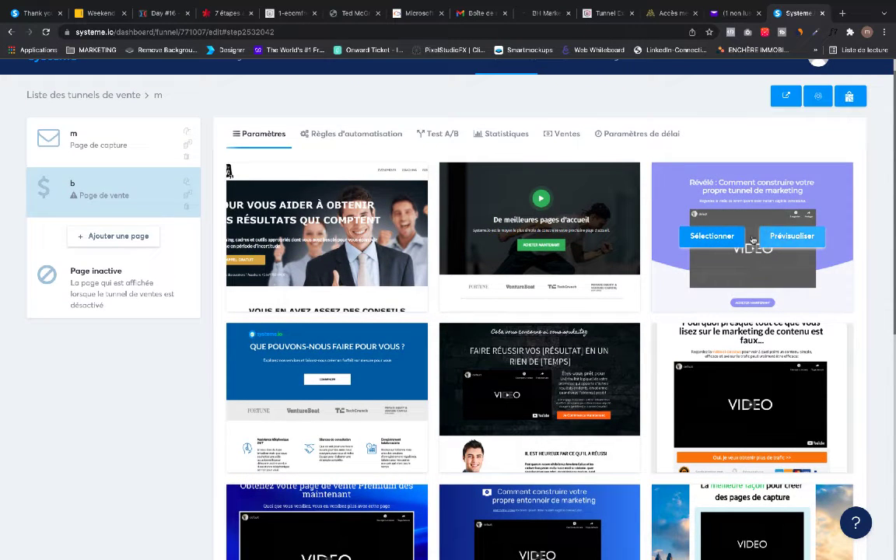
click(712, 238)
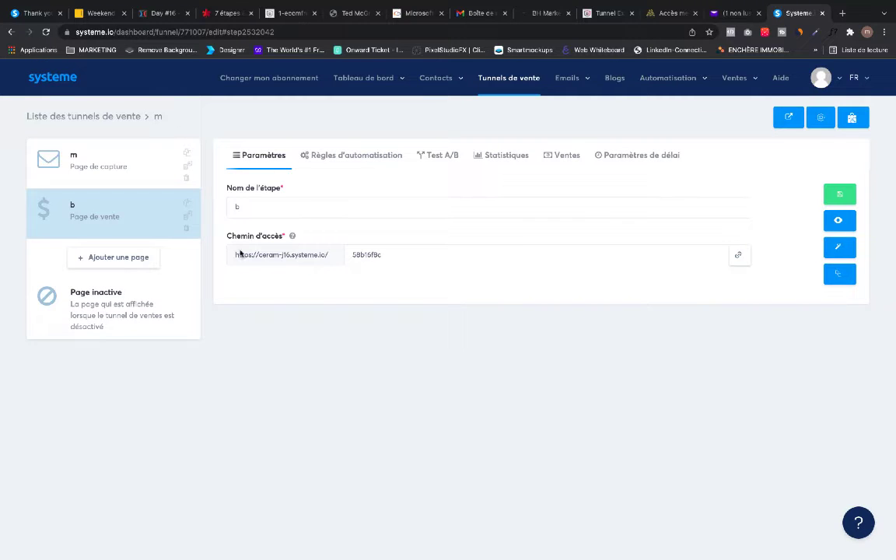
Step: Add a third funnel page named "m" of type "Page de paiement" and save it
click(132, 258)
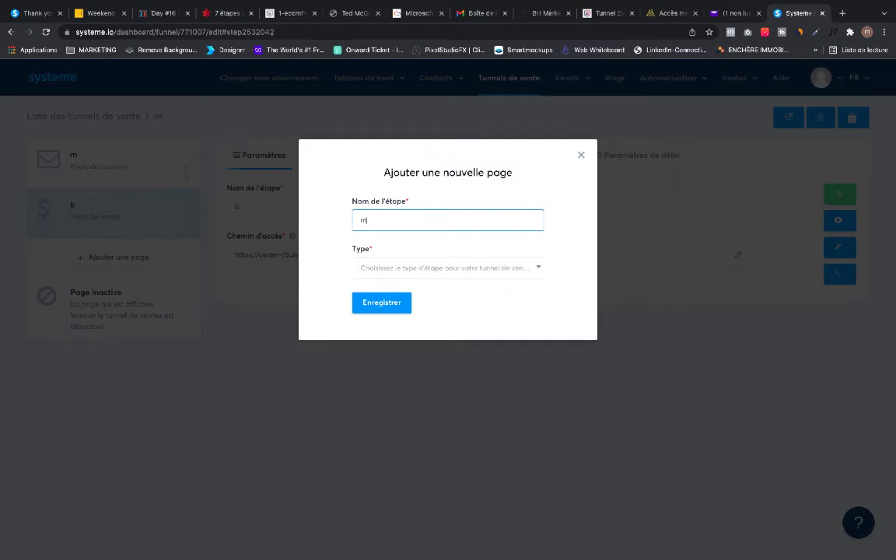
text(m)
click(451, 267)
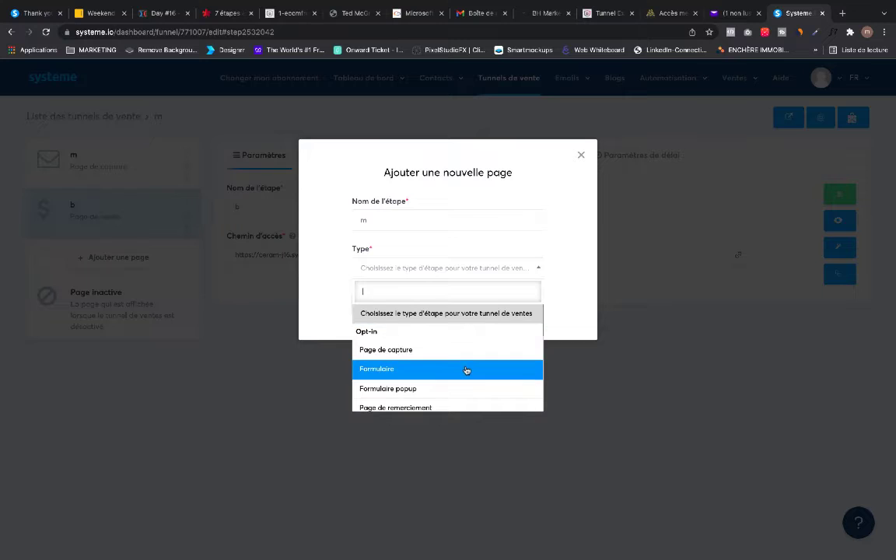
scroll(458, 404, down, 3)
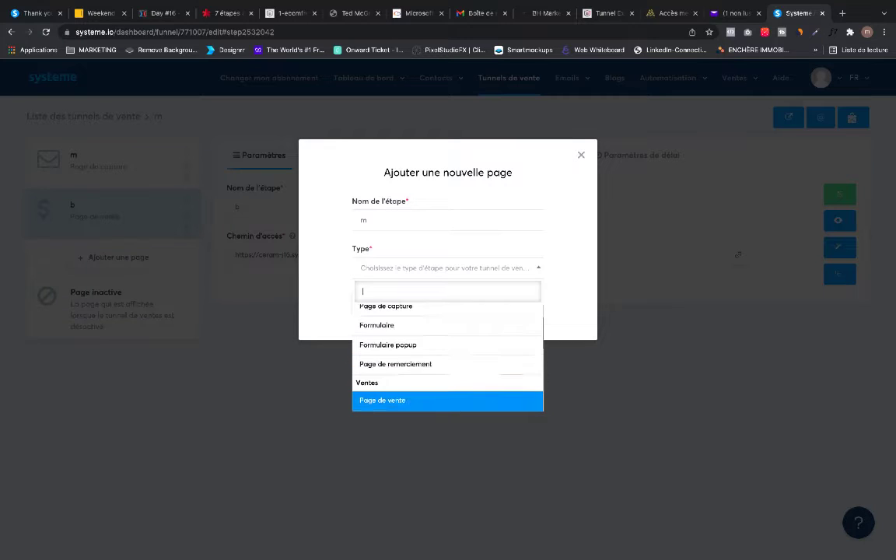
click(445, 382)
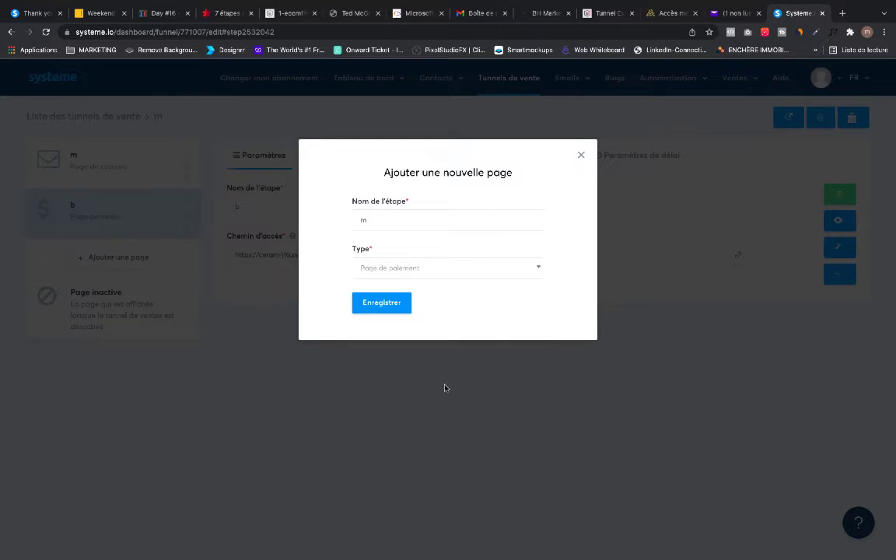
click(381, 302)
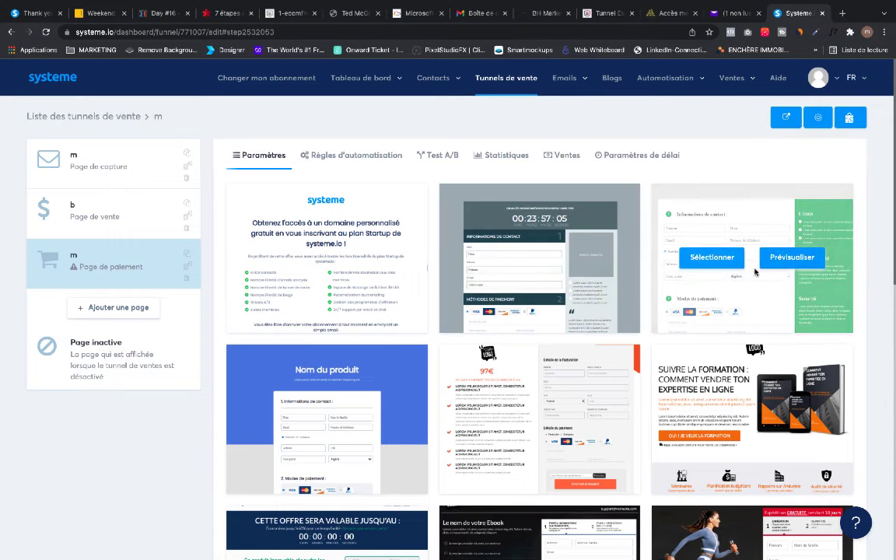
Step: Apply the green template with the contact form and E-book column to the payment page, and preview the resulting page
click(732, 265)
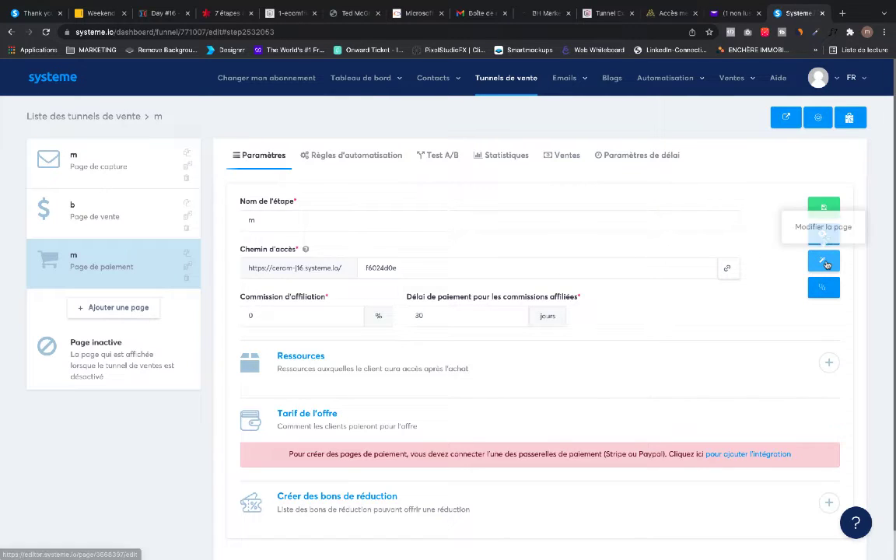
click(824, 233)
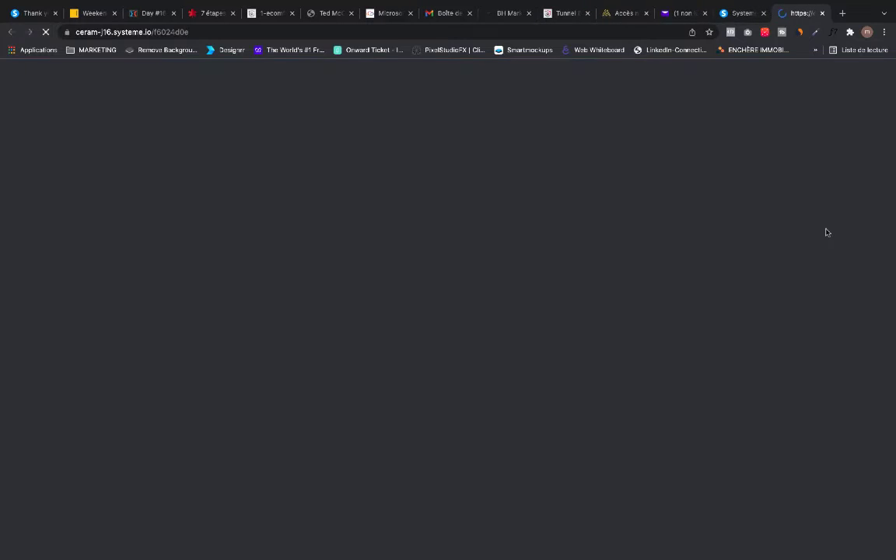
scroll(832, 241, down, 5)
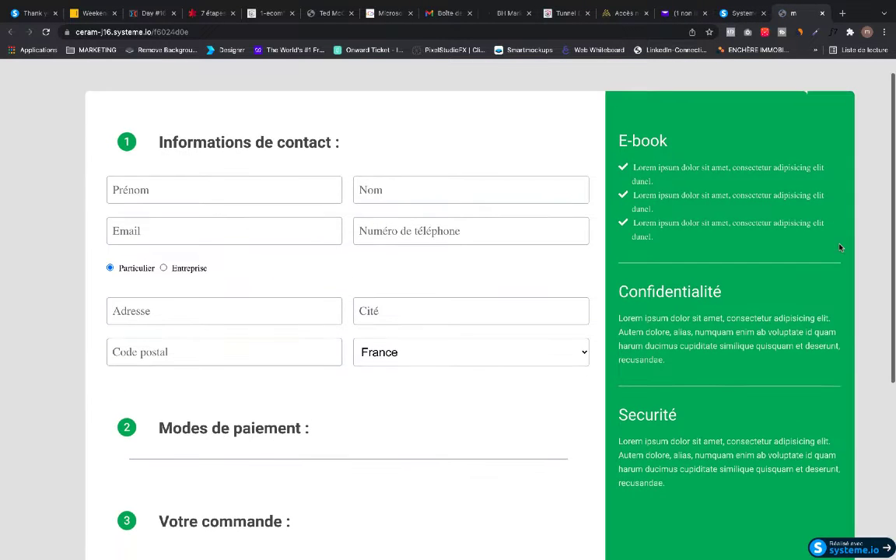
scroll(840, 247, down, 2)
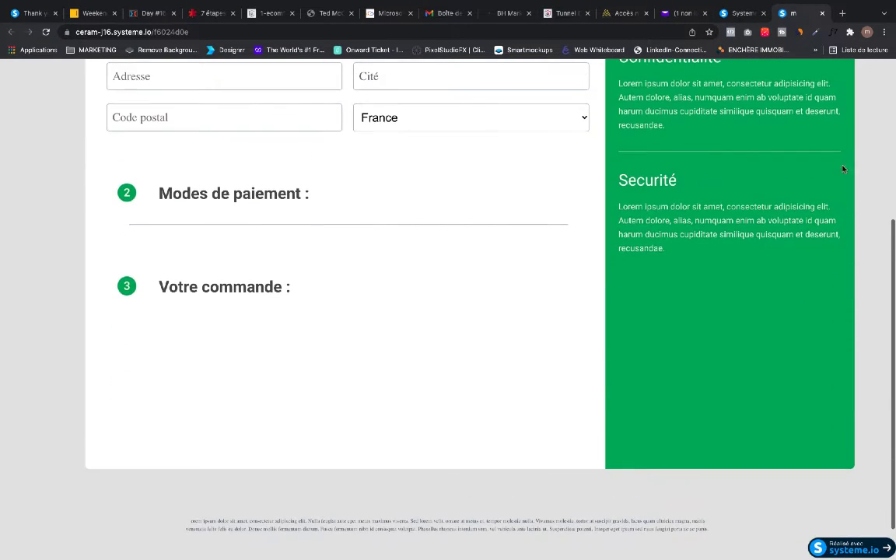
click(821, 13)
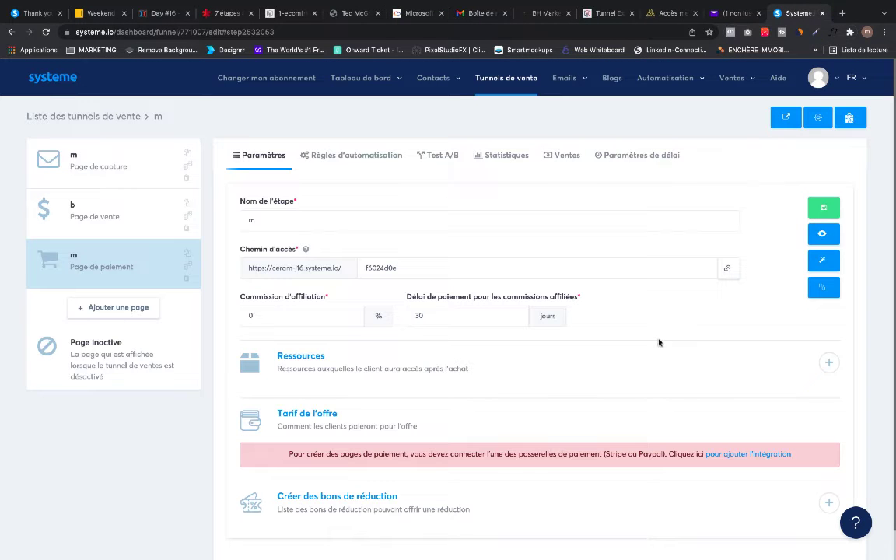
Step: Add a resource of type "Formation" to the payment page and review its course, access, offer price and discount coupon settings
scroll(874, 375, down, 1)
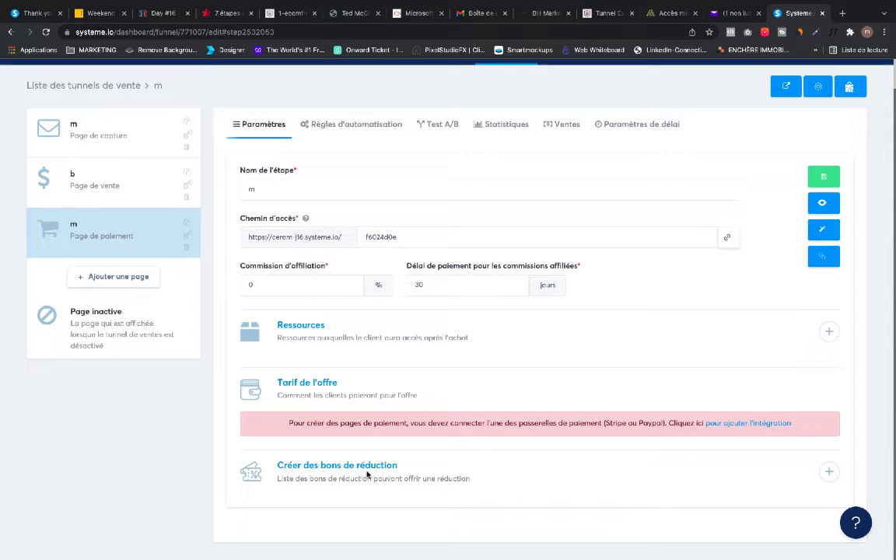
click(829, 332)
click(814, 372)
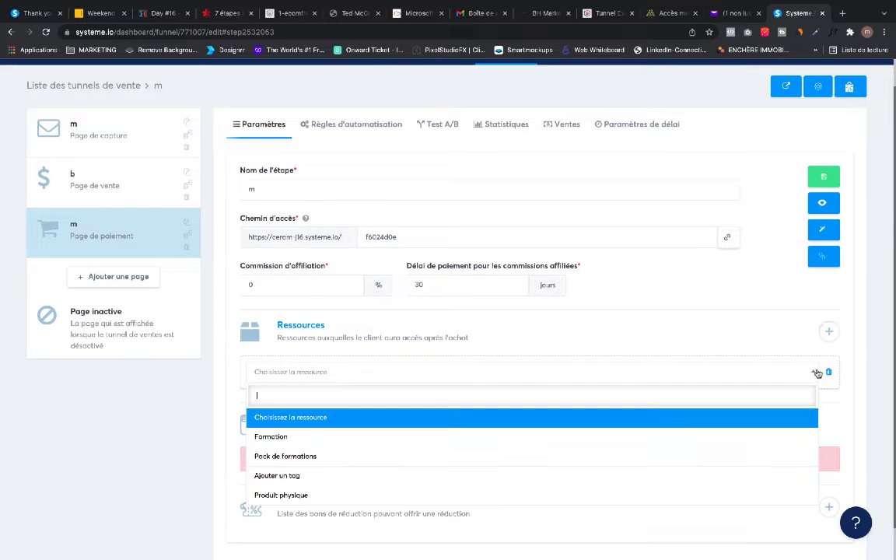
click(771, 436)
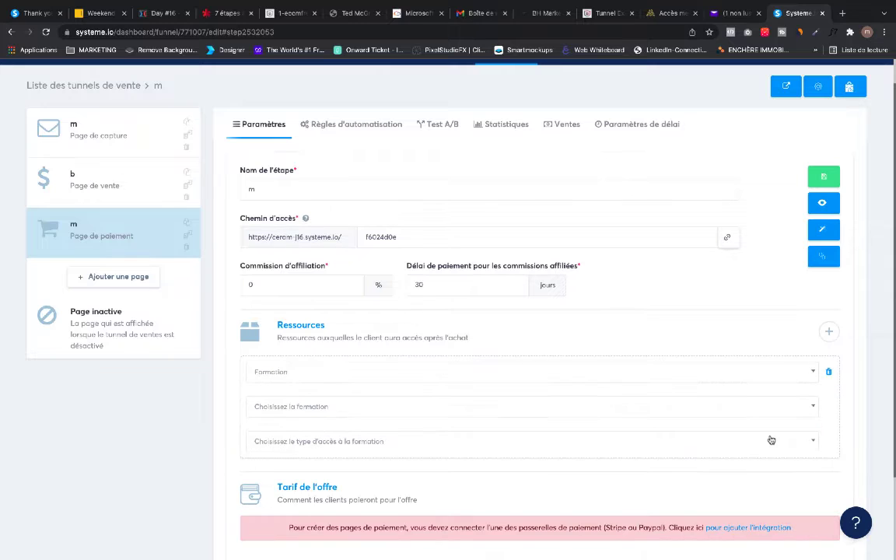
click(803, 407)
click(808, 426)
click(806, 440)
click(806, 441)
scroll(875, 423, down, 2)
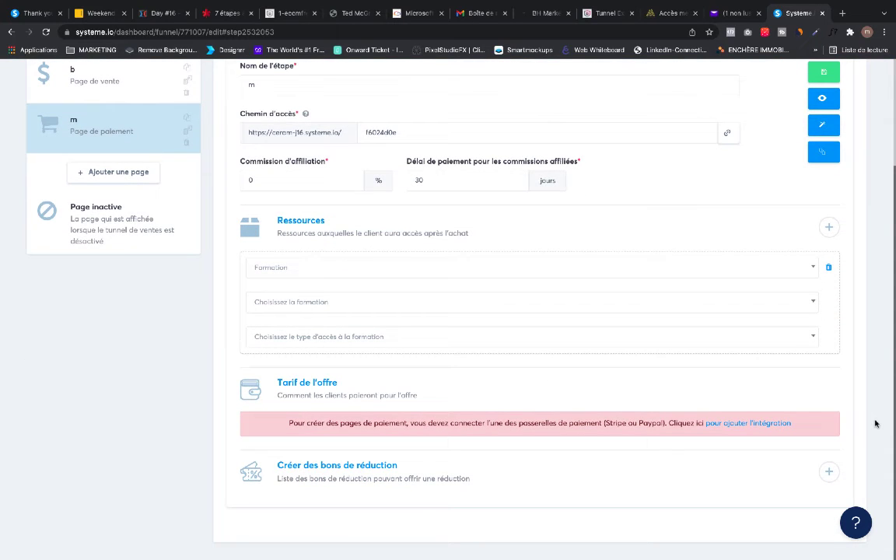
scroll(885, 423, up, 3)
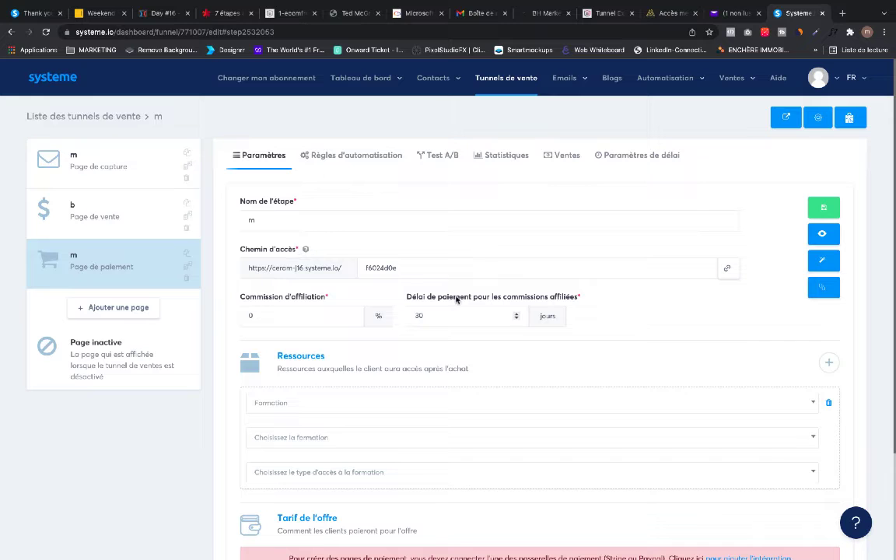
scroll(891, 420, down, 3)
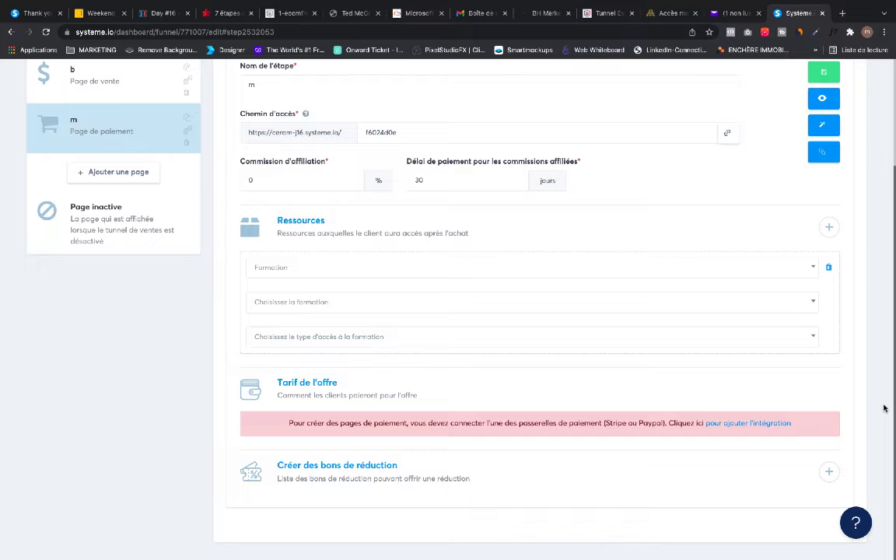
scroll(884, 408, up, 3)
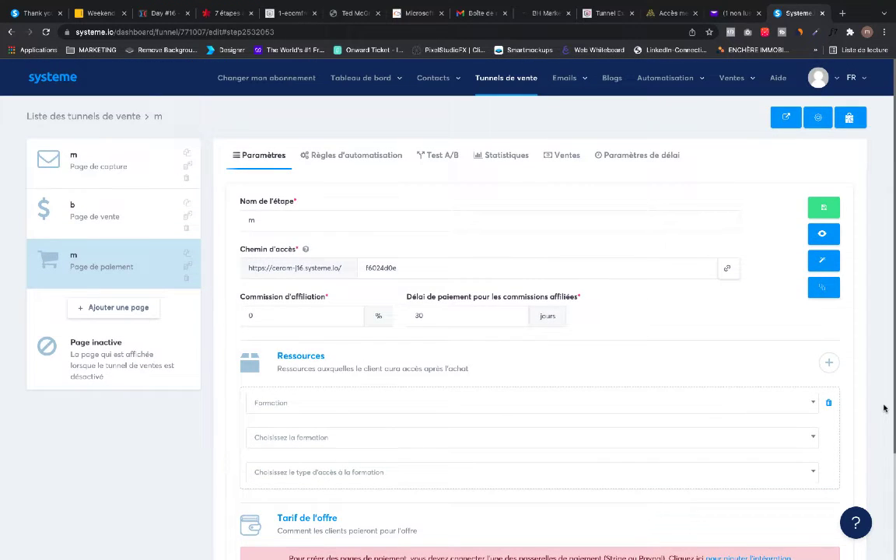
Step: Add a fourth funnel page named "u" of type "Upsell" and save it
click(152, 314)
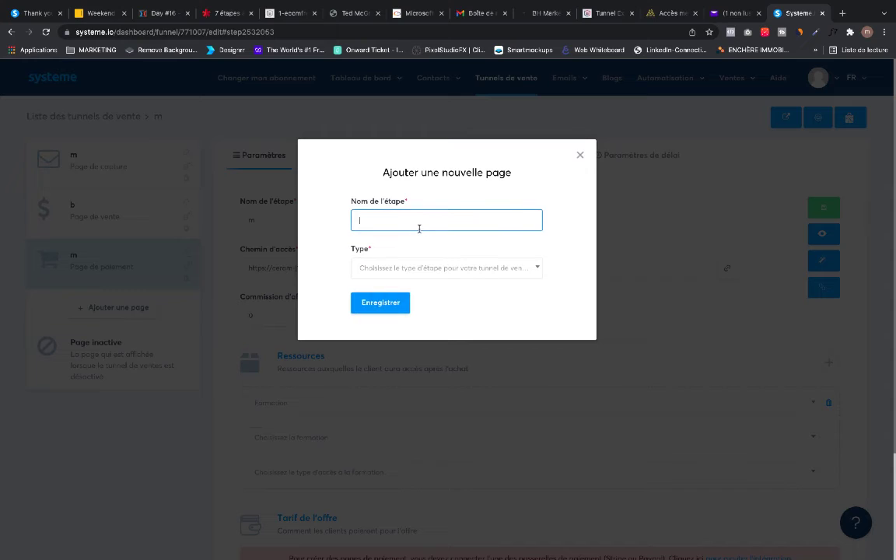
click(436, 268)
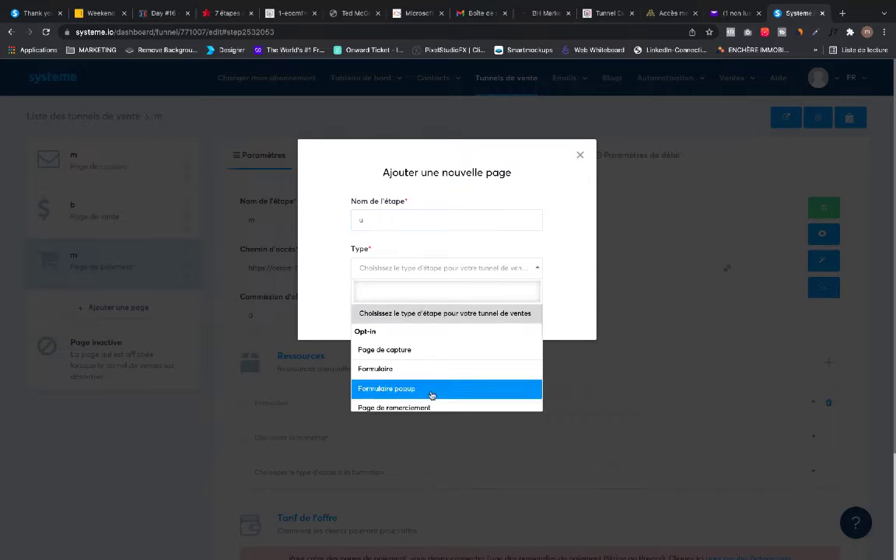
key(Down)
key(Down)
key(Down)
key(Down)
key(Down)
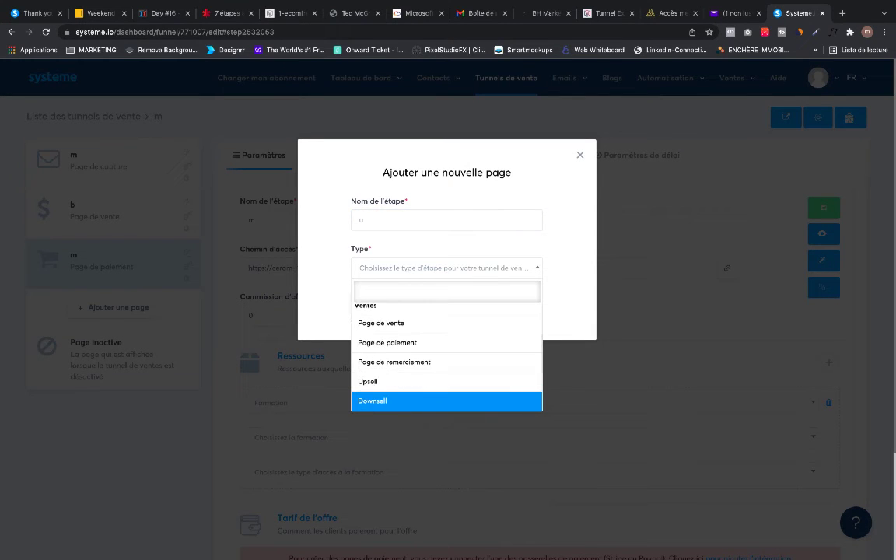
key(Up)
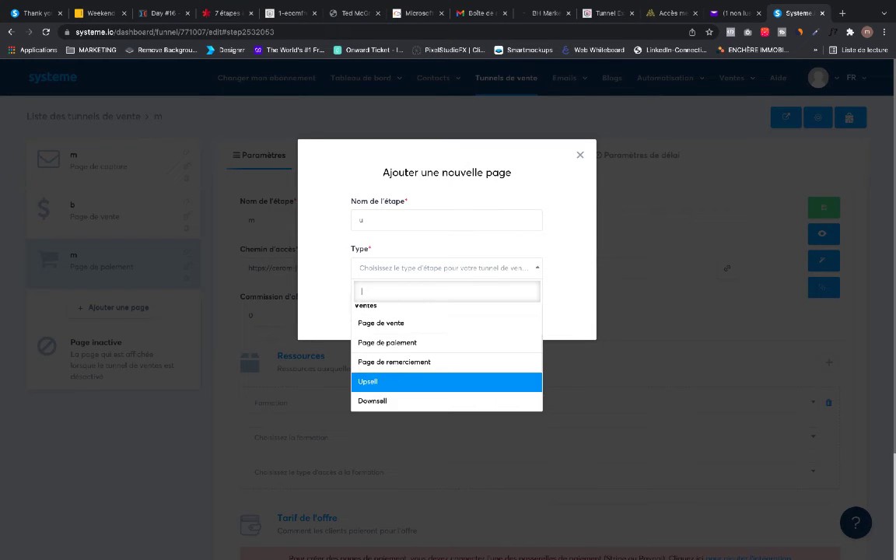
click(405, 381)
click(380, 303)
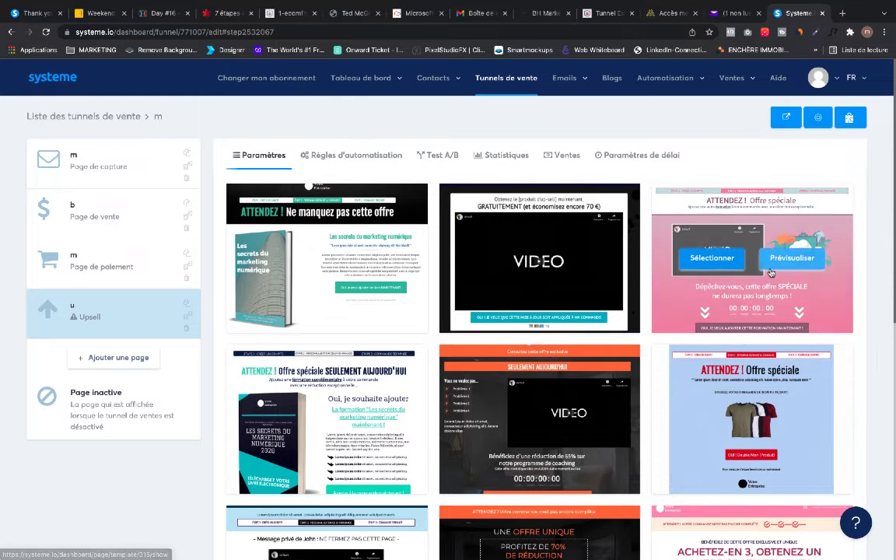
Step: Preview the pink "ATTENDEZ ! Offre spéciale" template with the countdown and apply it to the upsell page
click(783, 259)
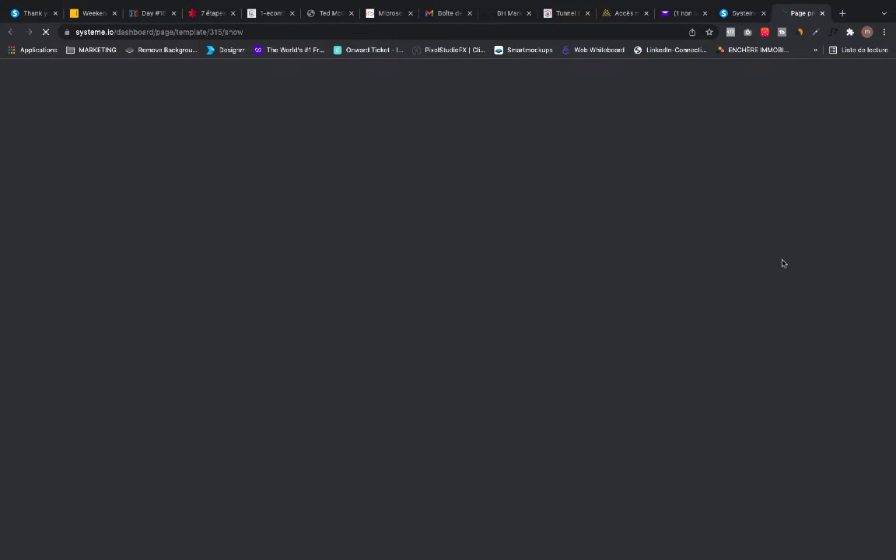
scroll(783, 263, down, 2)
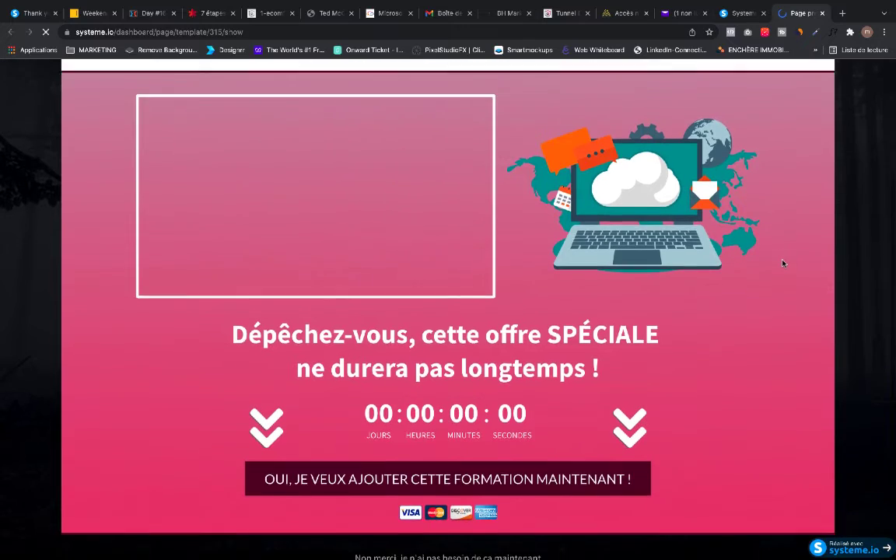
scroll(783, 263, up, 3)
scroll(783, 263, down, 3)
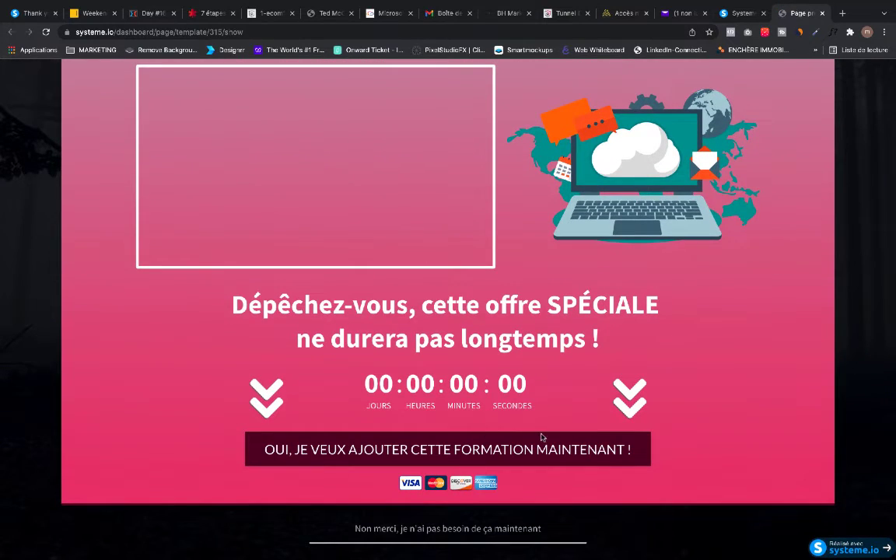
scroll(629, 410, up, 3)
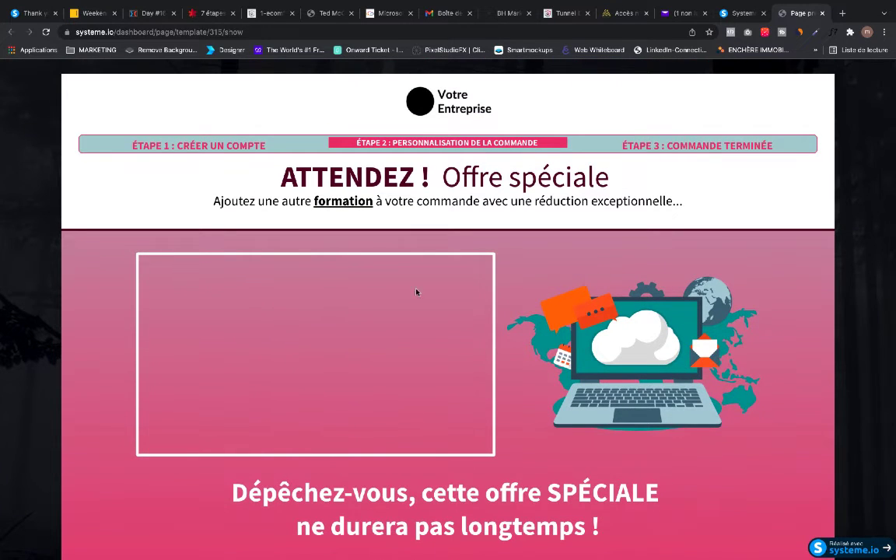
click(821, 13)
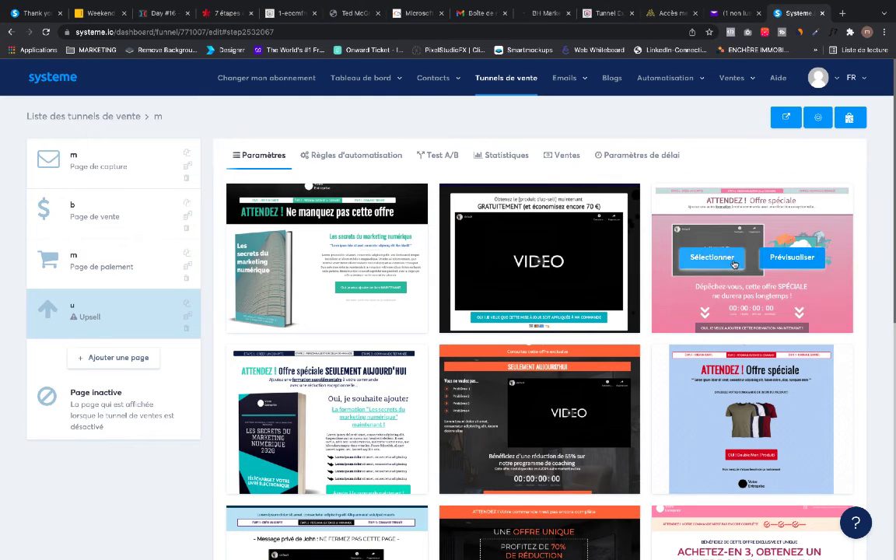
click(733, 264)
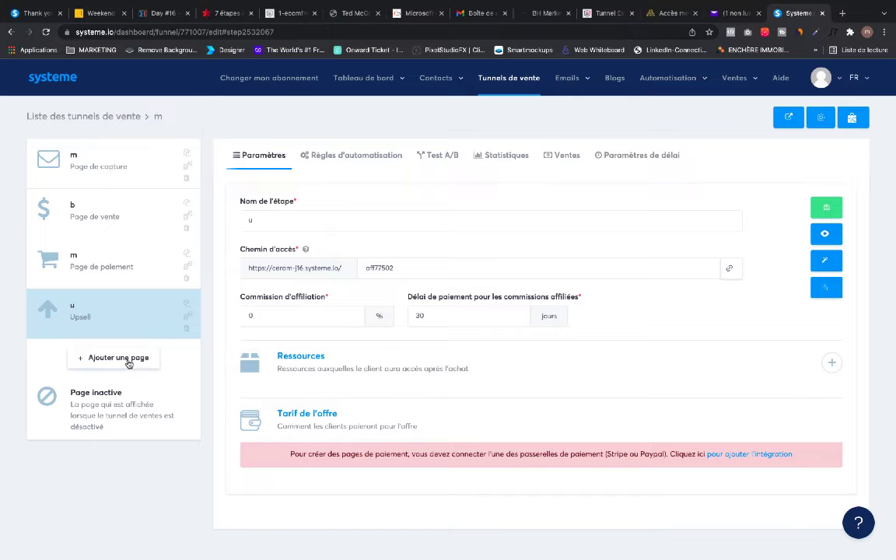
Step: Add a fifth funnel page named "ddd" of type "Downsell" and save it
click(128, 362)
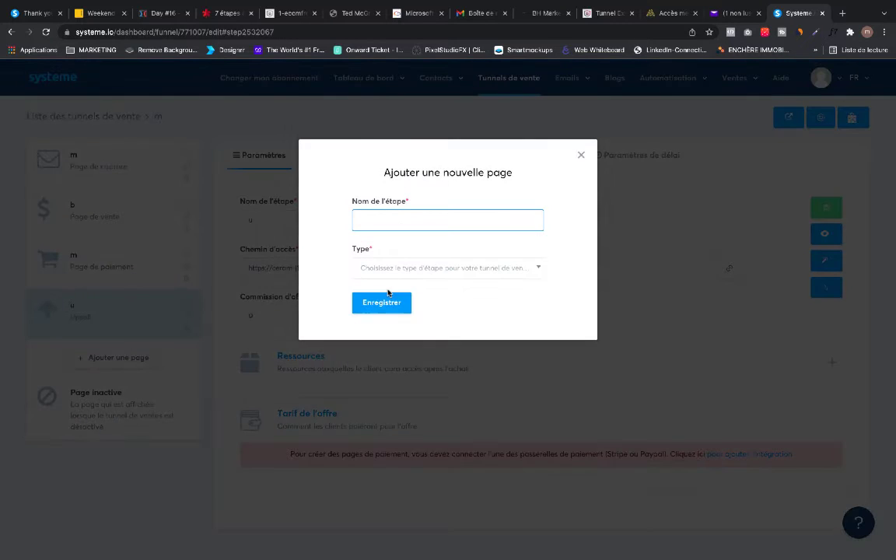
text(ddd)
click(468, 245)
click(482, 266)
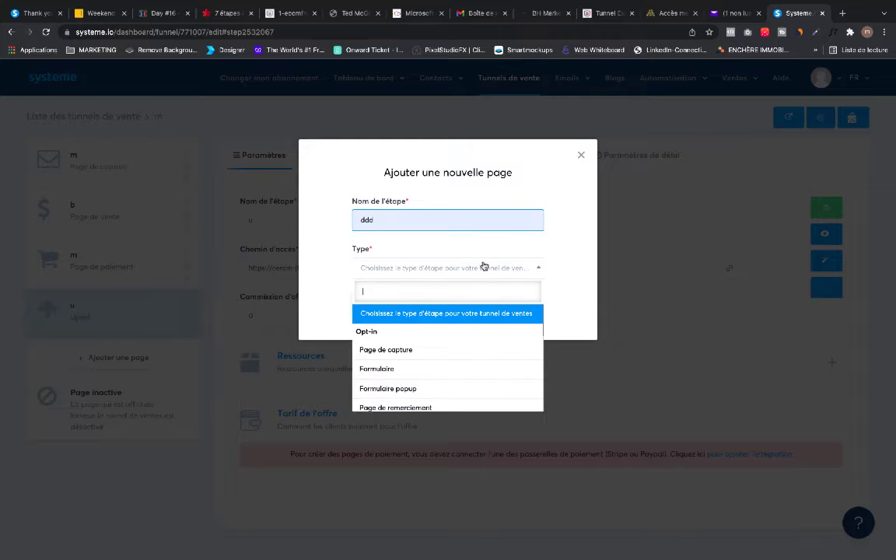
key(Down)
key(Down)
key(Down)
key(Down)
key(Down)
key(Down)
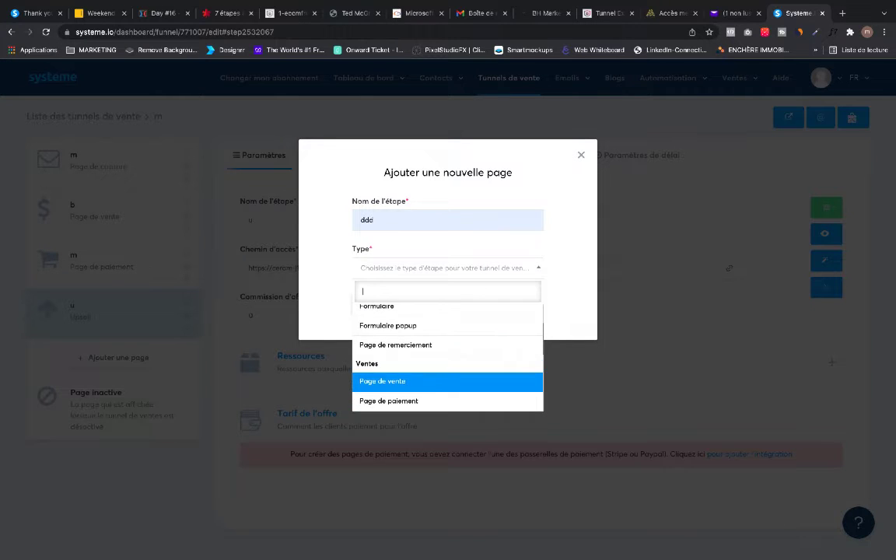
key(Down)
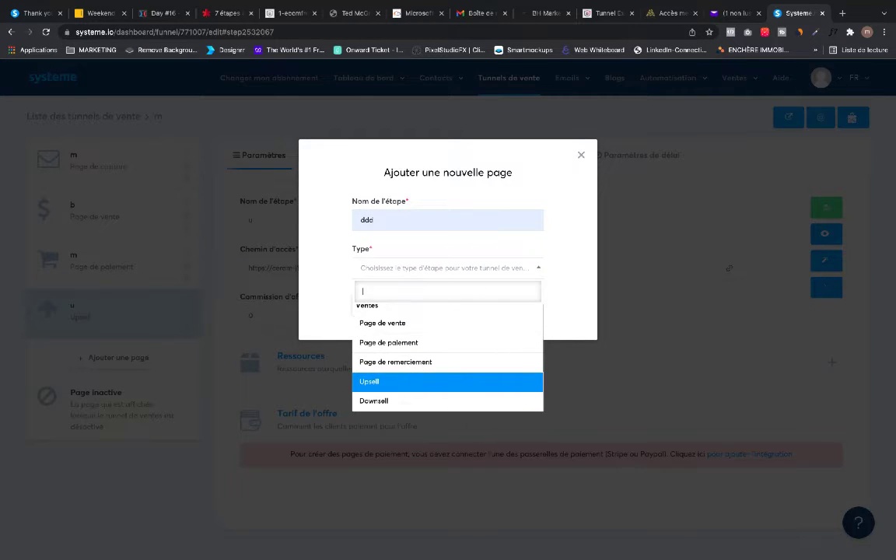
click(389, 404)
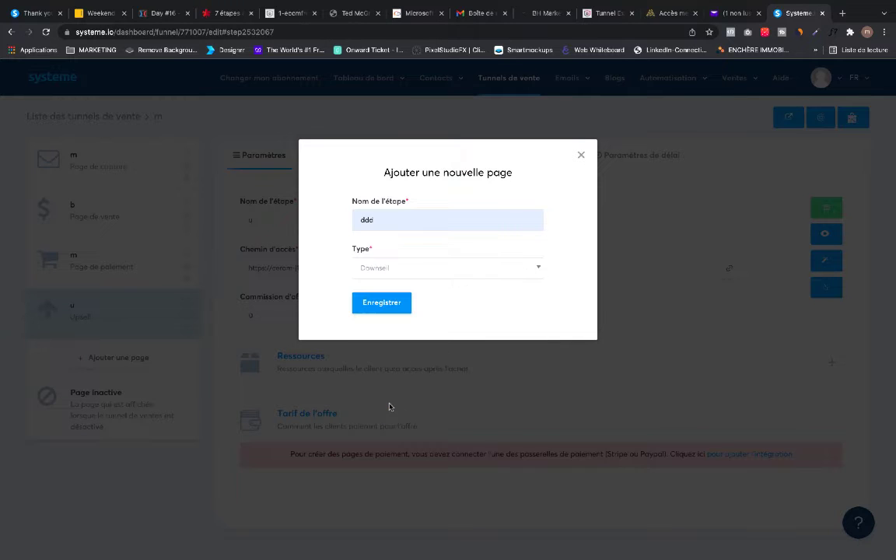
click(404, 310)
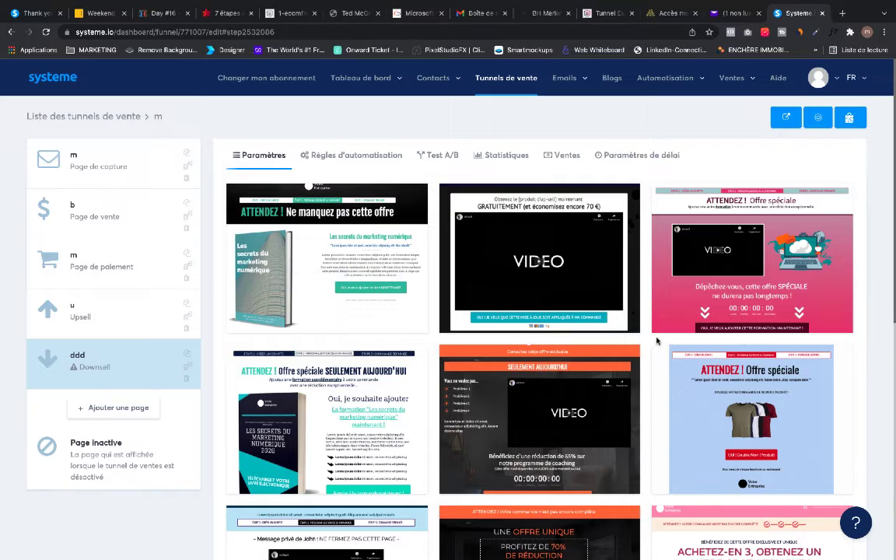
Step: Browse the downsell templates and apply the pink "ATTENDEZ ! Offre spéciale" template with the countdown to the downsell page
mouse_move(655, 415)
scroll(699, 404, down, 2)
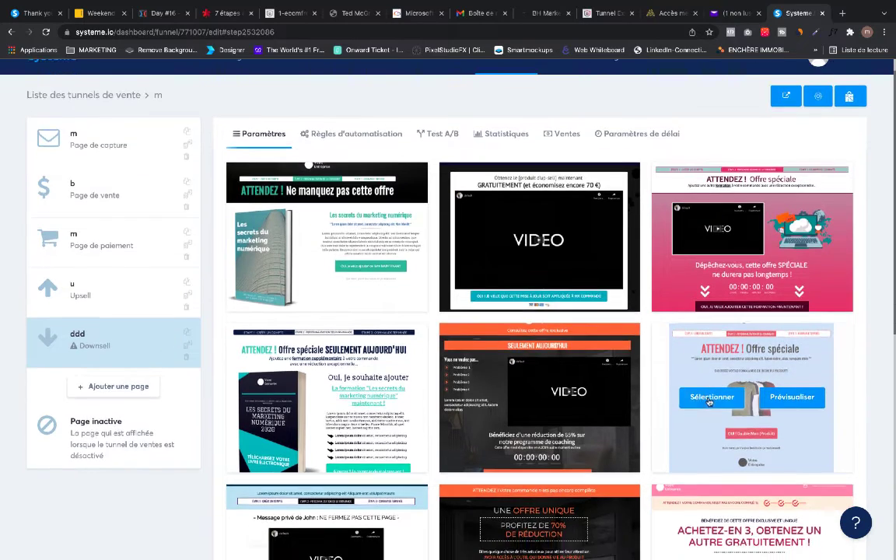
scroll(709, 401, down, 3)
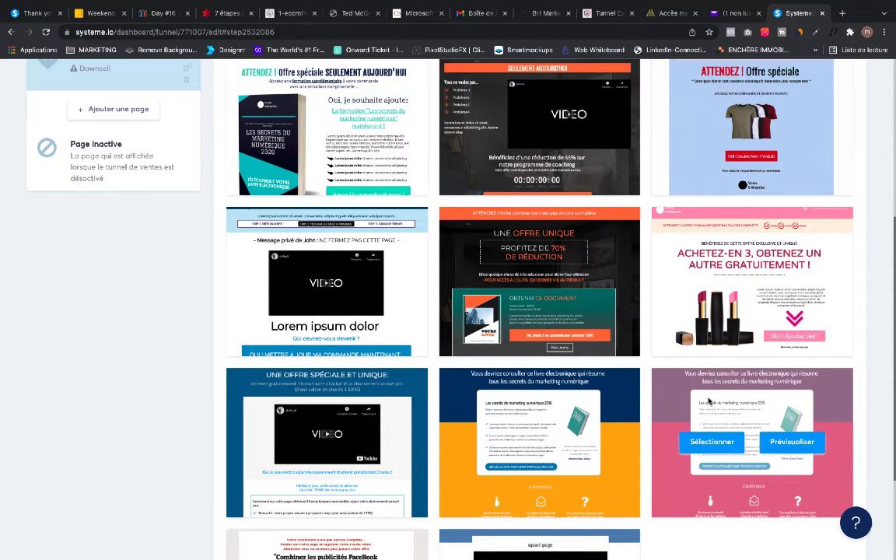
scroll(708, 401, up, 4)
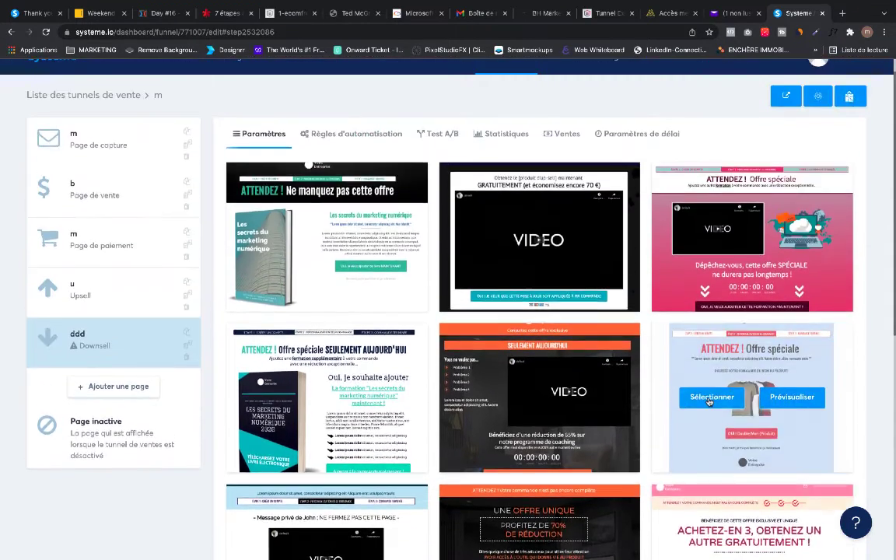
scroll(709, 402, down, 5)
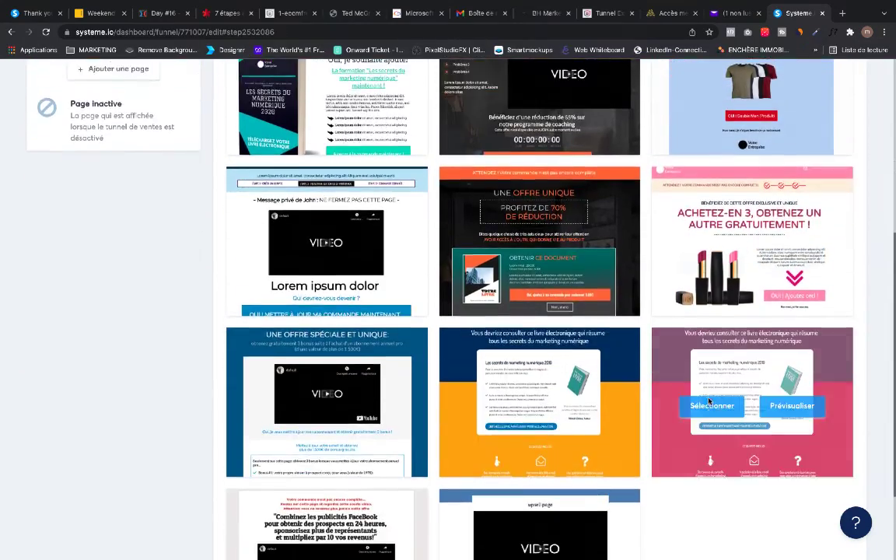
scroll(709, 401, down, 2)
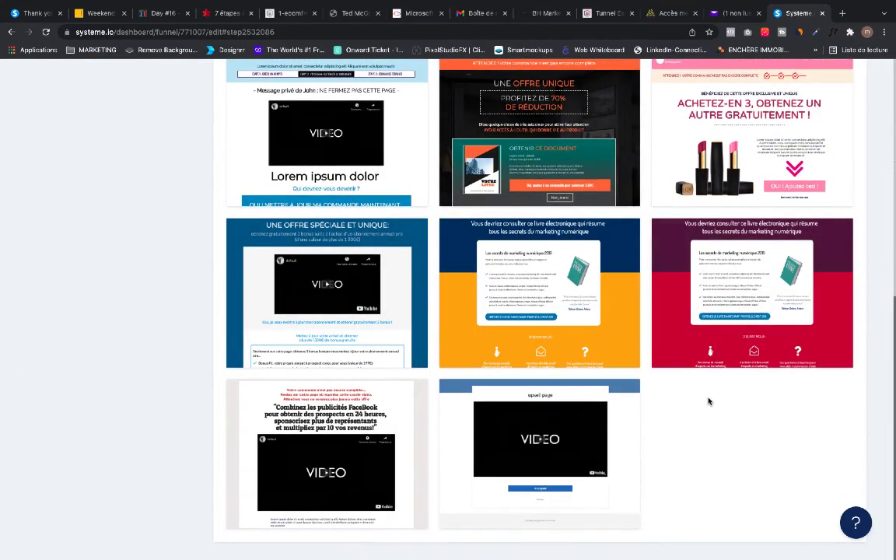
scroll(709, 401, up, 5)
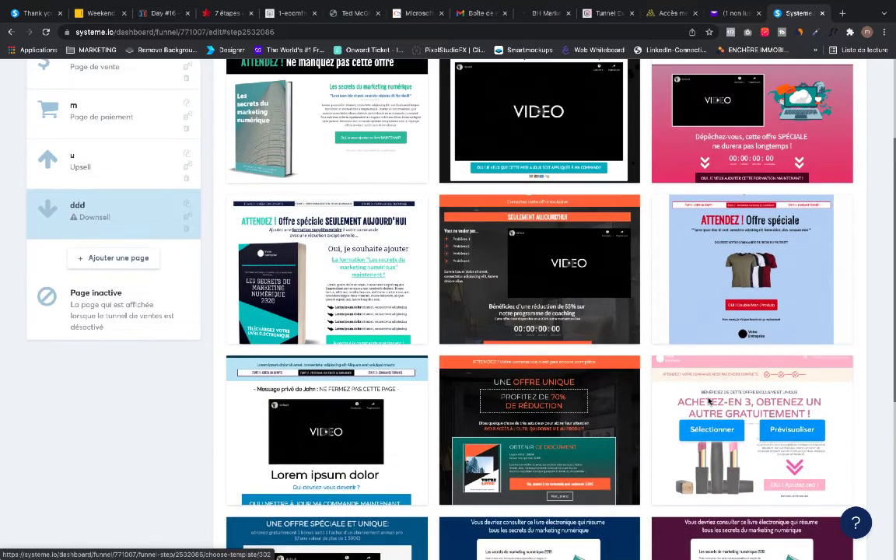
scroll(709, 401, up, 1)
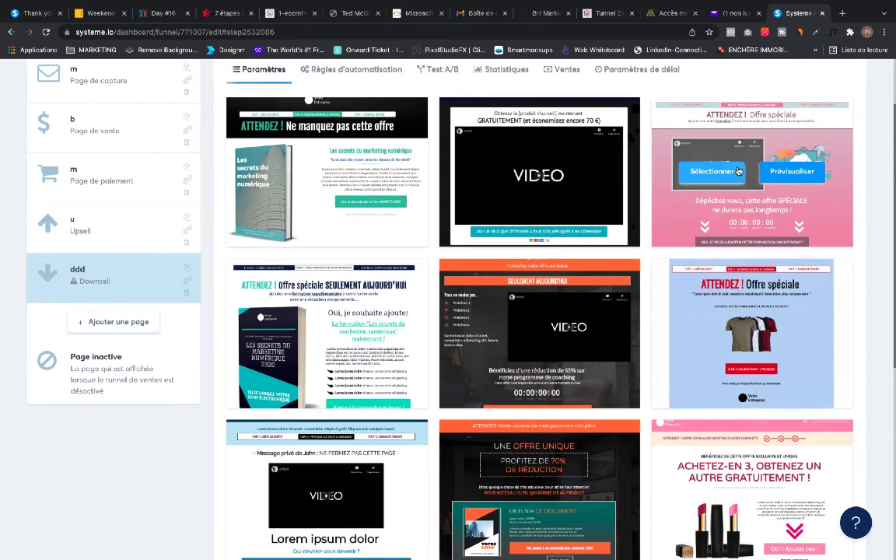
click(735, 172)
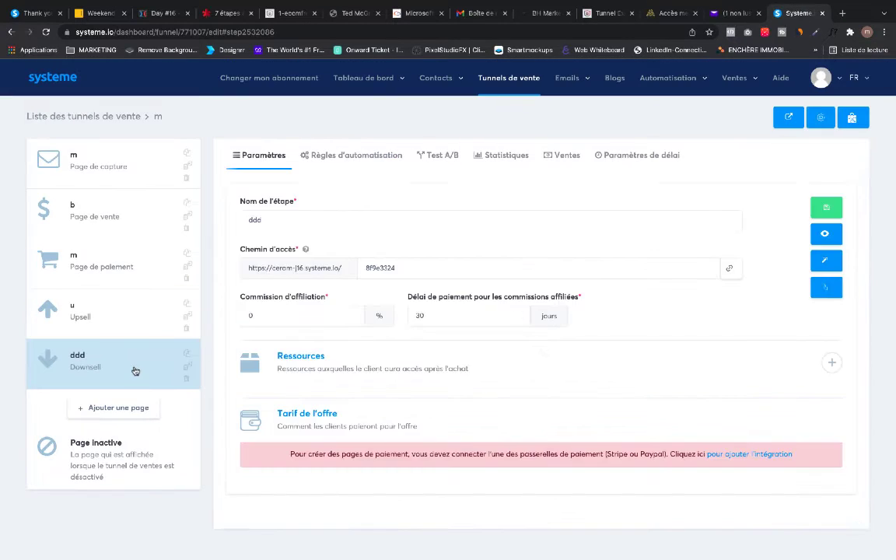
Step: Add a funnel page named "re" of type "Page de remerciement" and apply the blue mountain "MERCI !" template to it
click(125, 409)
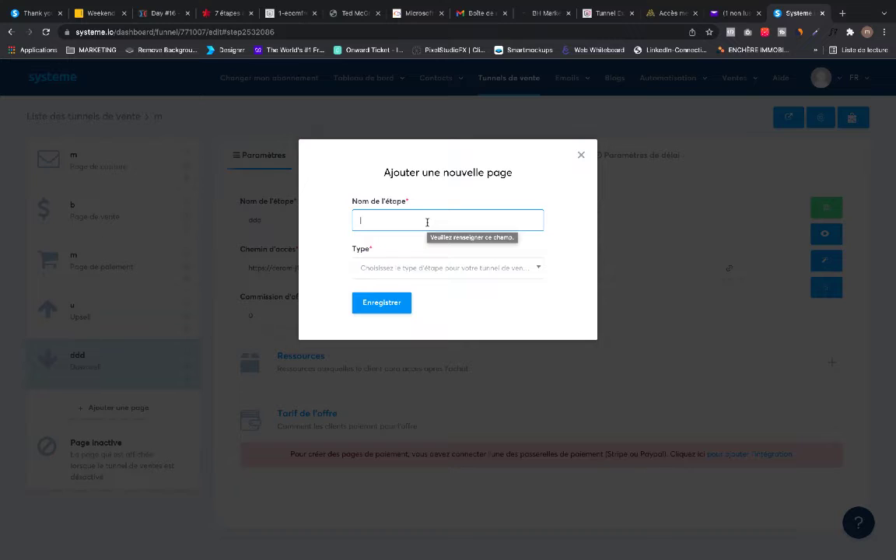
text(f)
text(e)
click(442, 269)
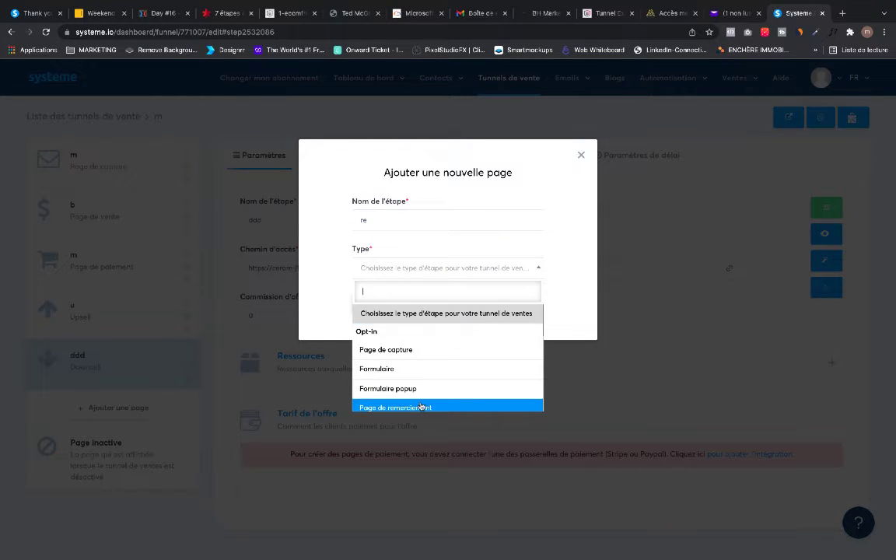
click(371, 407)
click(404, 304)
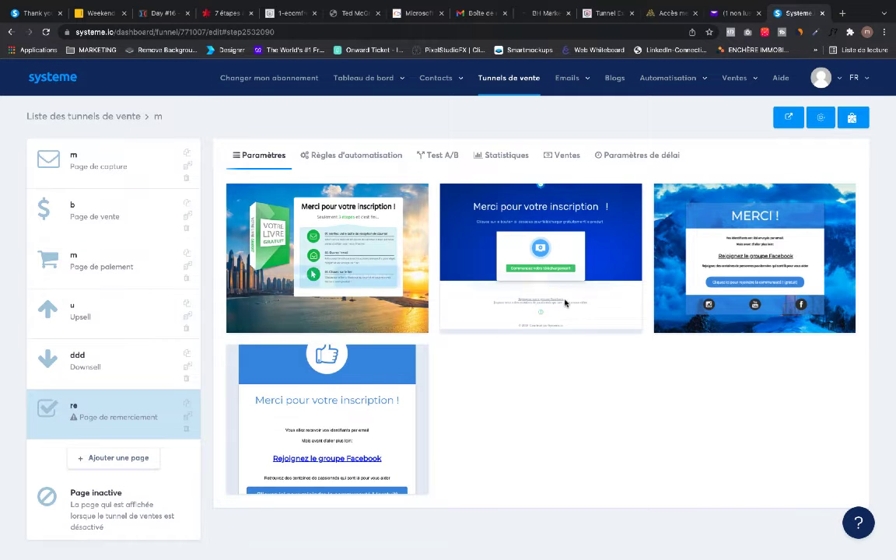
click(727, 265)
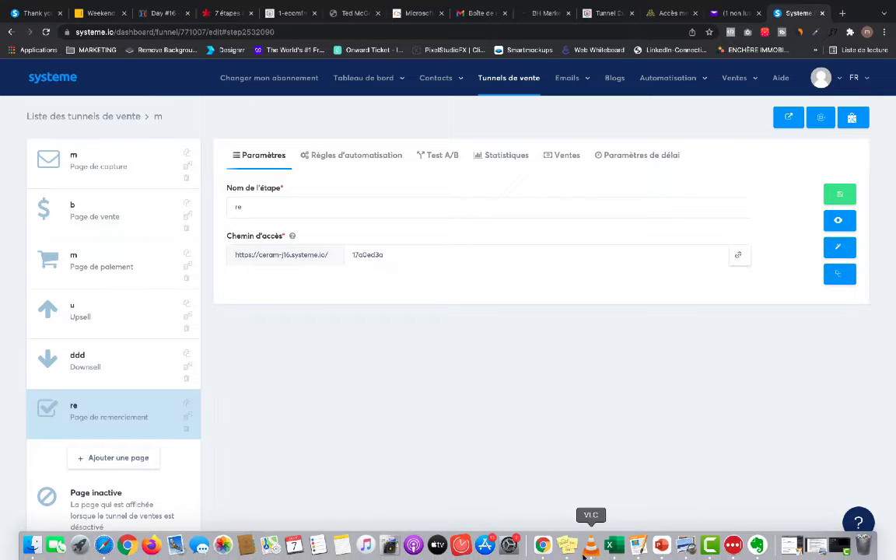
Step: Switch to PowerPoint to review the slide listing the seven sales funnel pages, and return to the funnel in Chrome
click(661, 545)
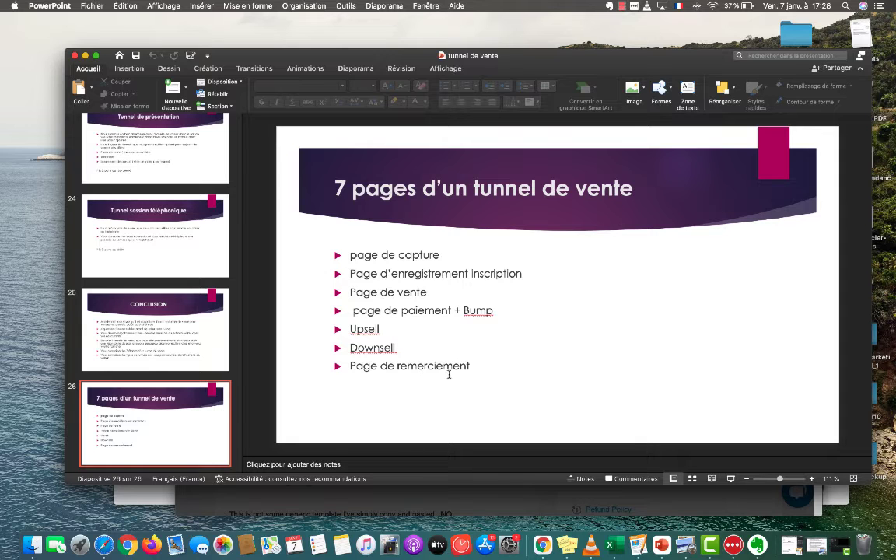
click(543, 546)
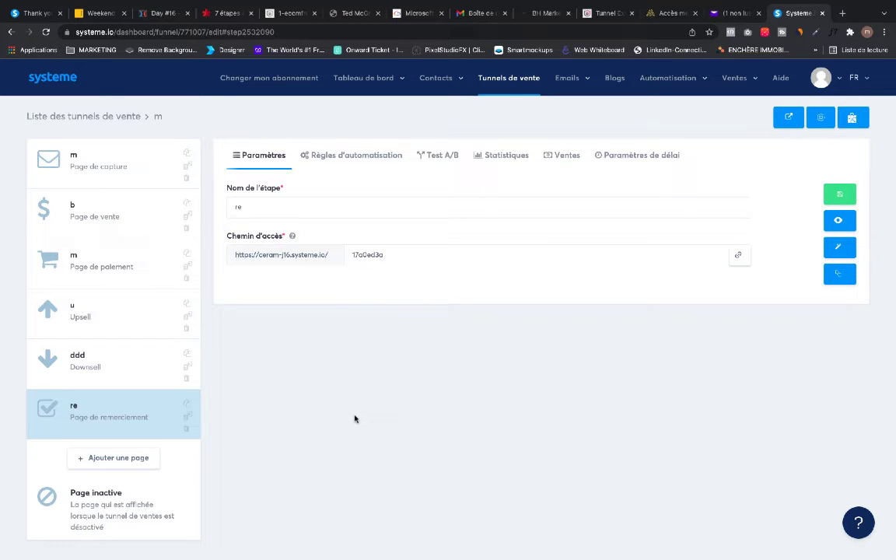
Step: Try to create a new sales funnel of type "Webinaire" with Euro as its currency from the funnel list
click(137, 119)
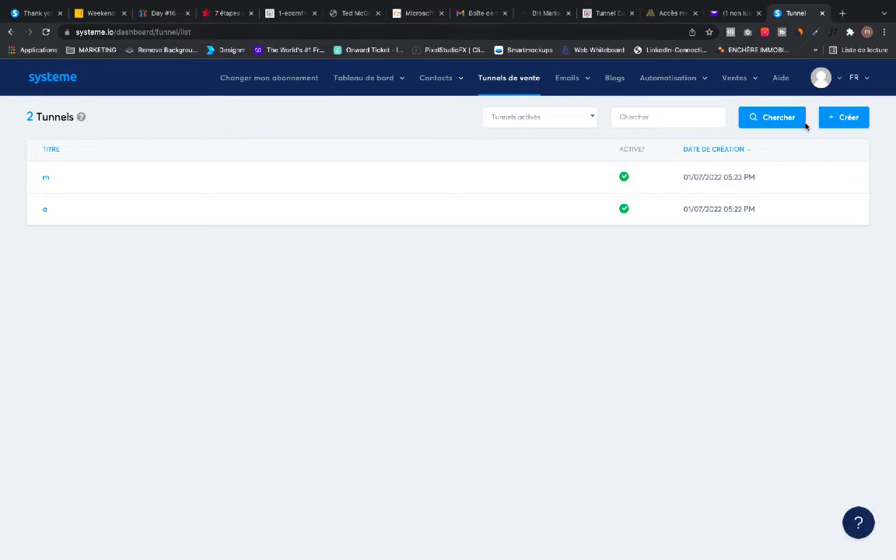
click(841, 120)
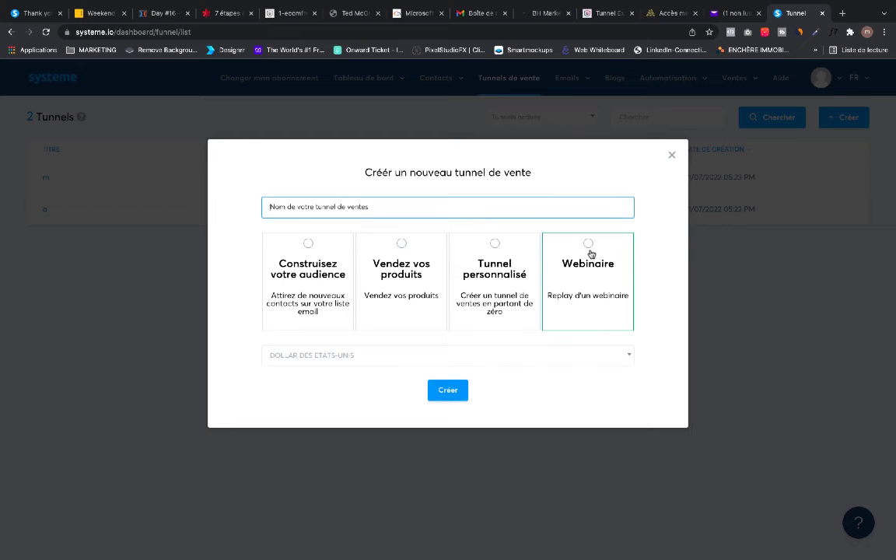
click(588, 247)
click(459, 355)
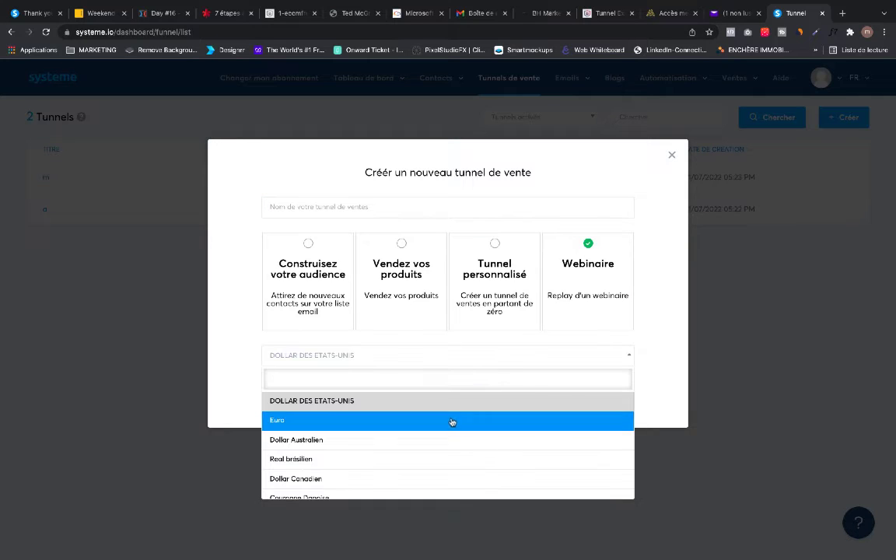
click(451, 421)
click(421, 206)
text(M)
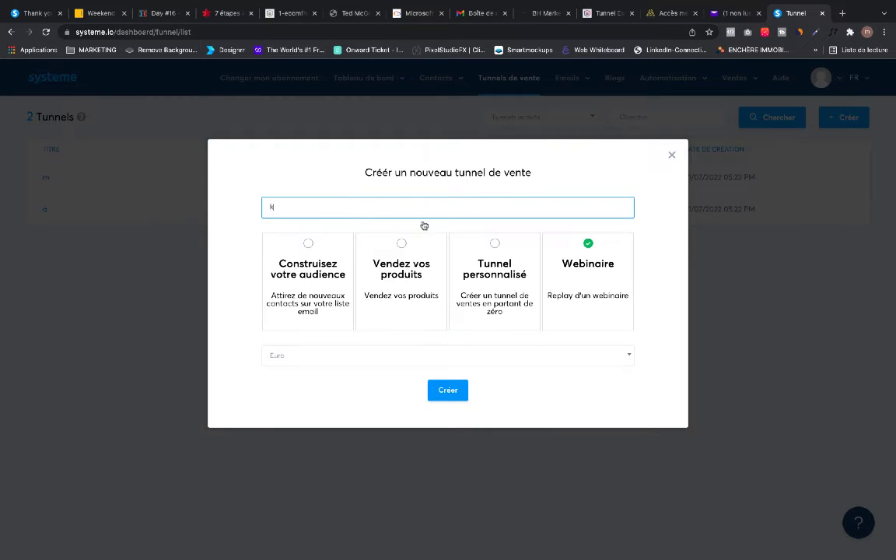
click(442, 386)
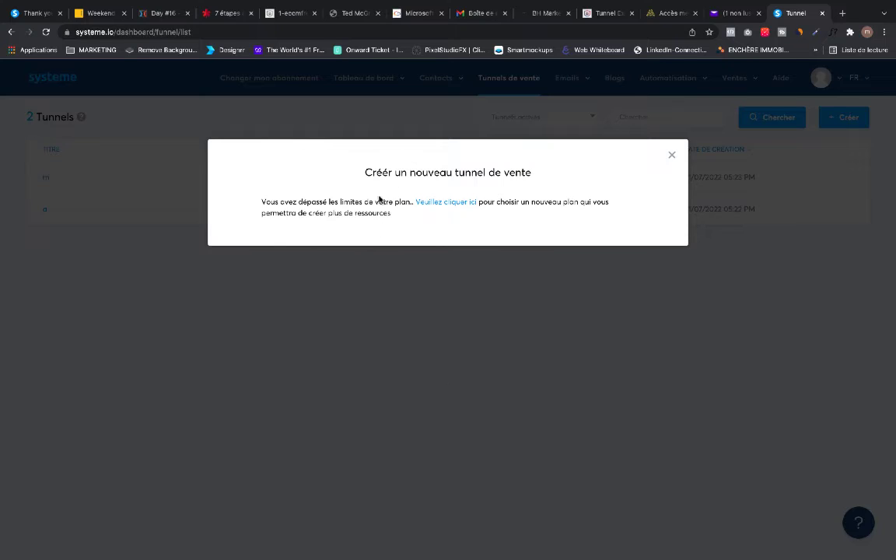
click(673, 155)
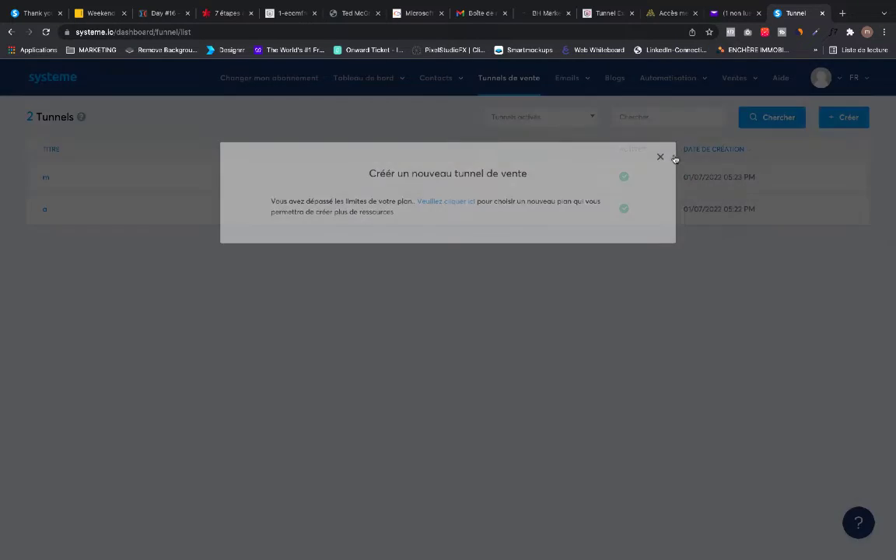
Step: Open the account's subscription page and compare the features, limits and prices of the Gratuit, Startup, Webinaire and Entreprise plans
click(840, 83)
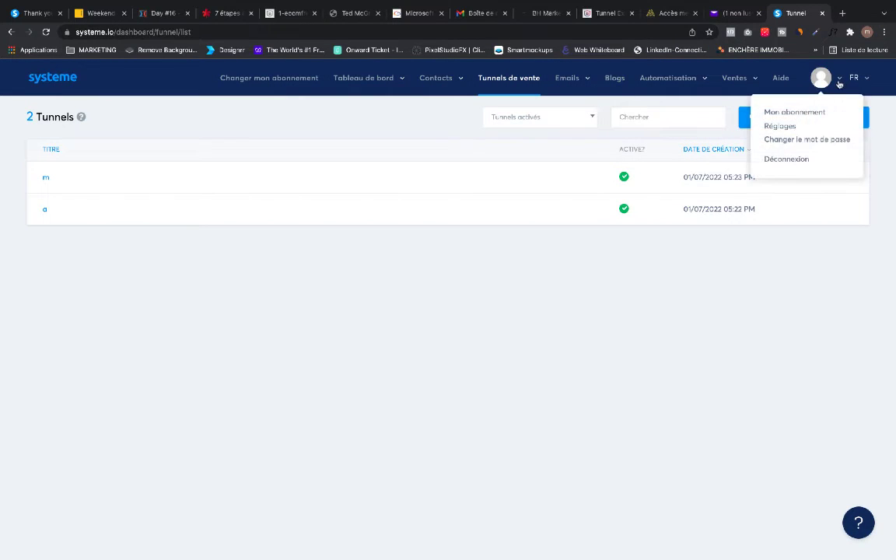
click(827, 111)
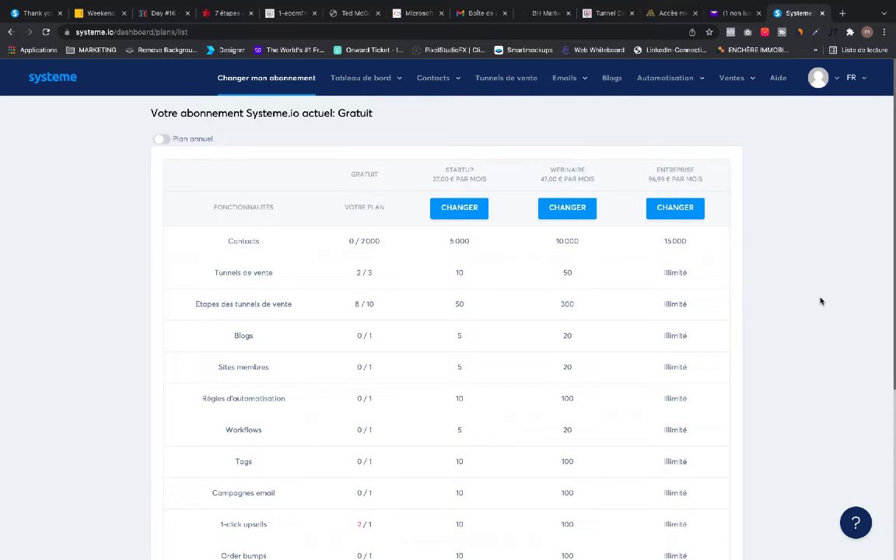
scroll(822, 298, down, 3)
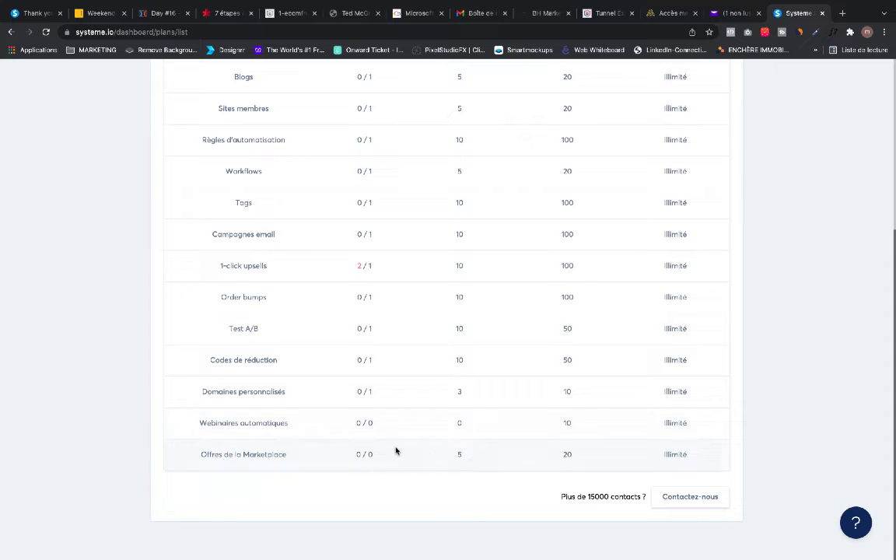
scroll(885, 476, up, 5)
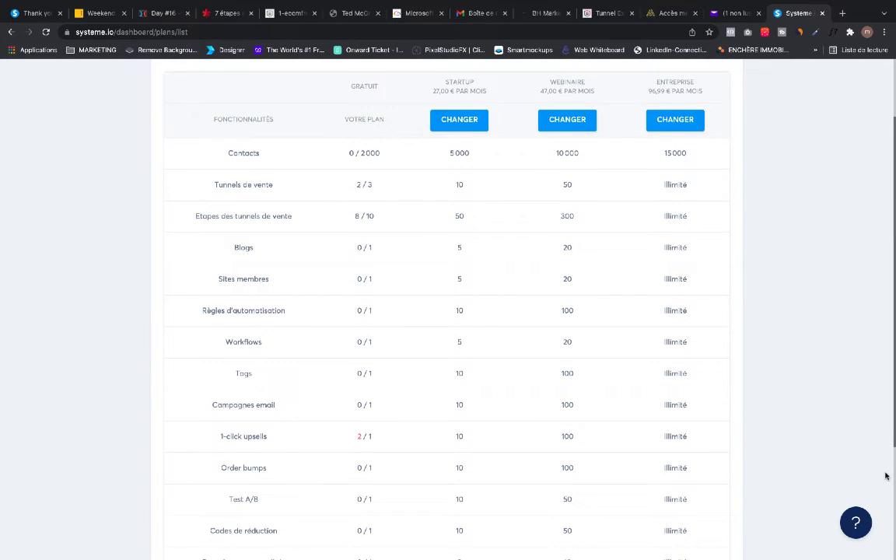
scroll(885, 476, down, 3)
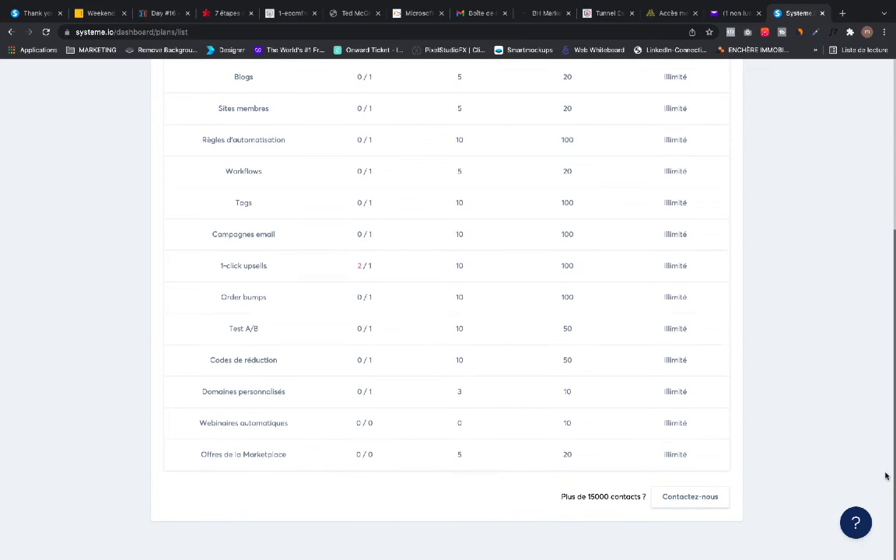
scroll(885, 476, up, 5)
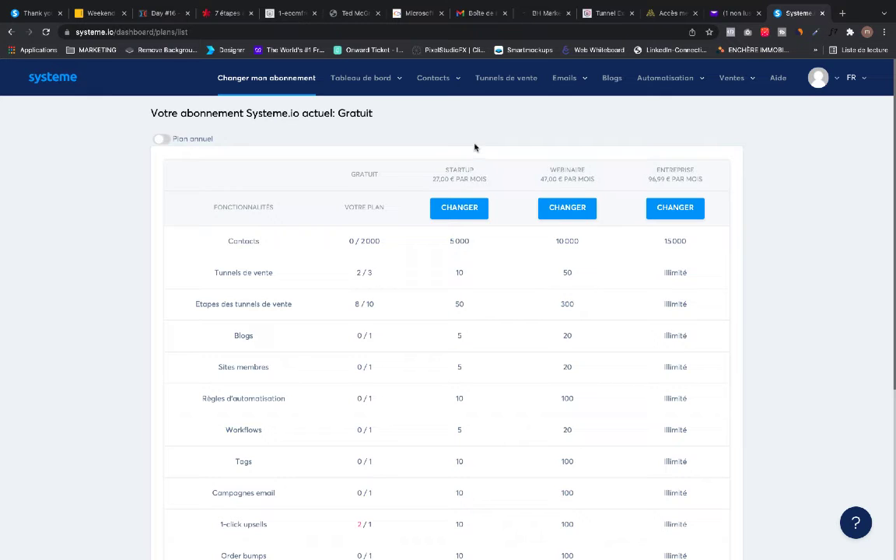
scroll(474, 148, down, 4)
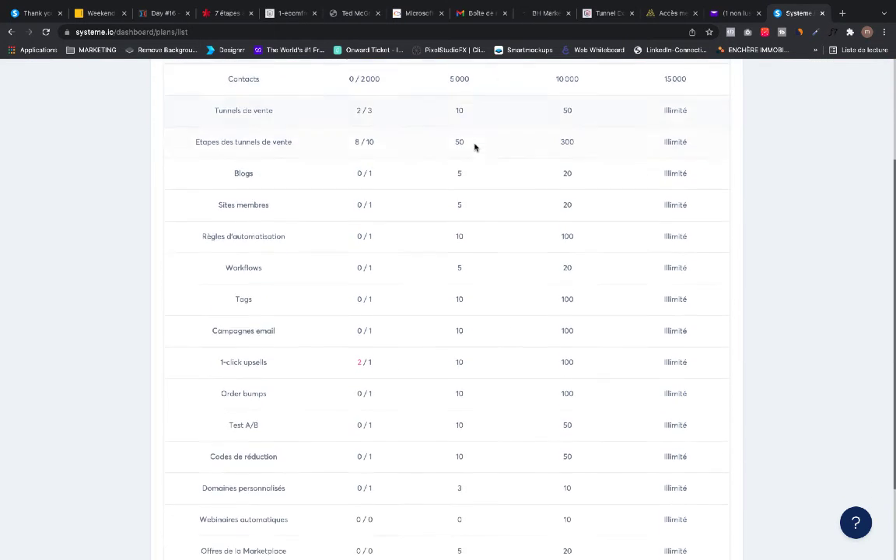
scroll(474, 148, up, 3)
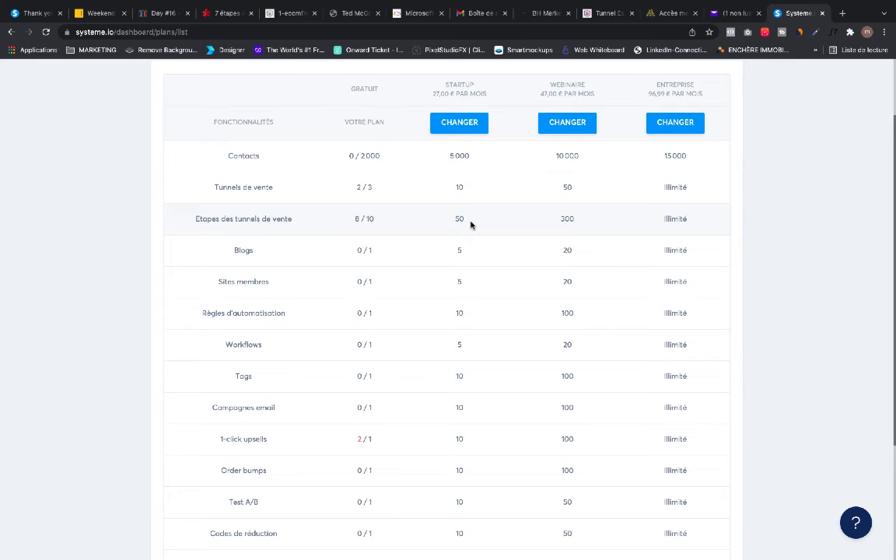
scroll(470, 224, down, 3)
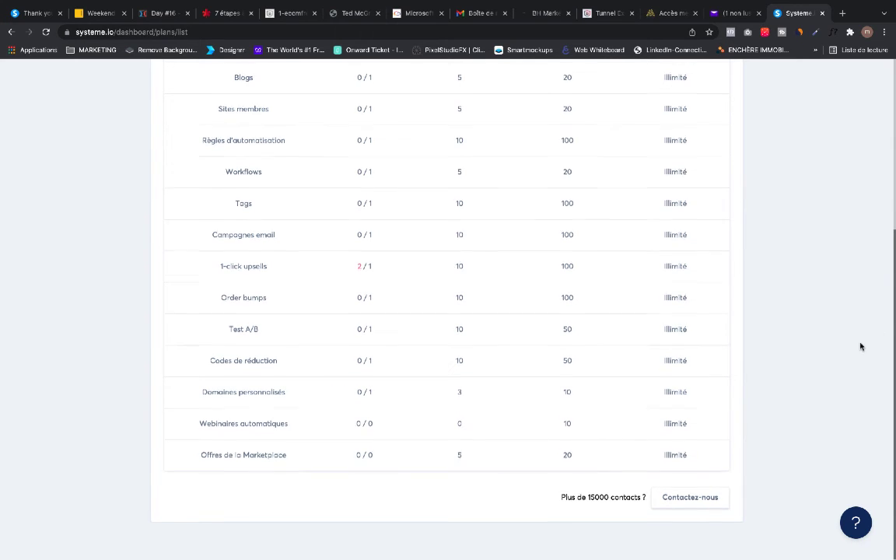
Step: Return from the subscription plans to the sales funnel list and open the choice of available interface languages
scroll(860, 347, up, 1)
scroll(860, 347, up, 3)
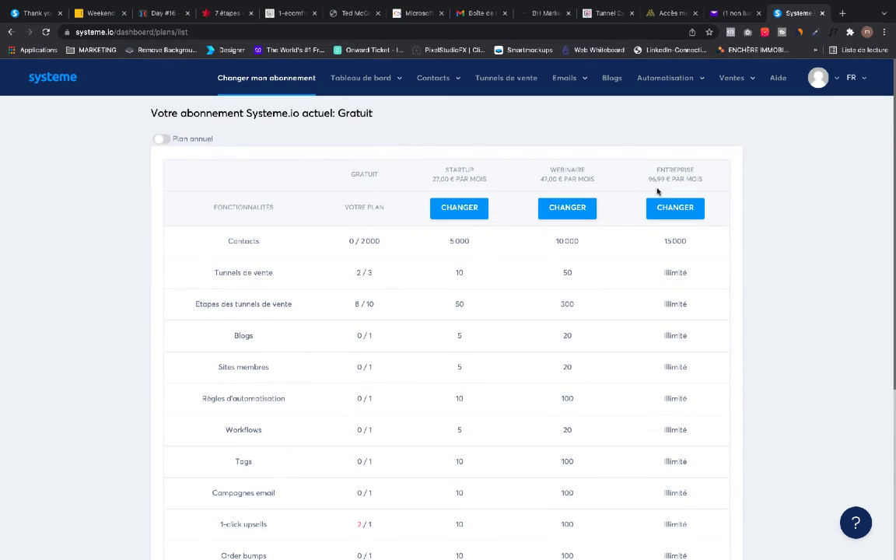
click(517, 78)
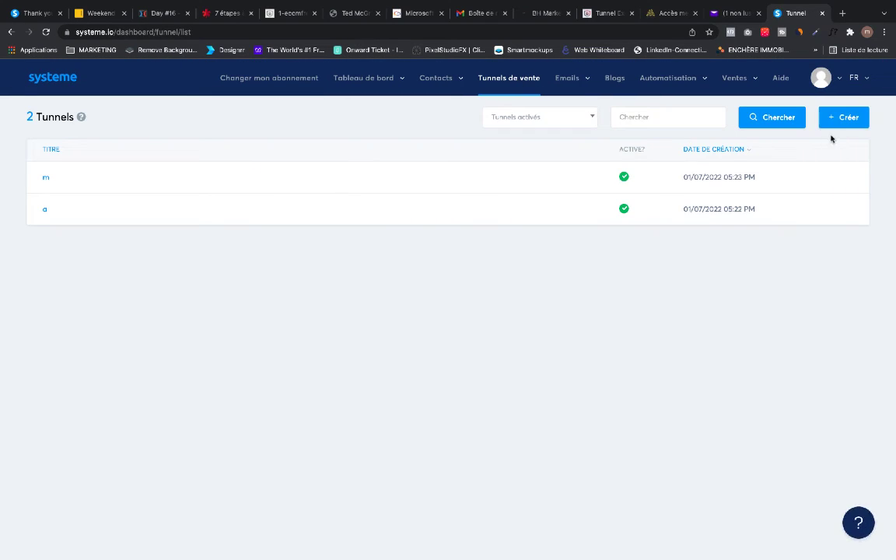
click(867, 80)
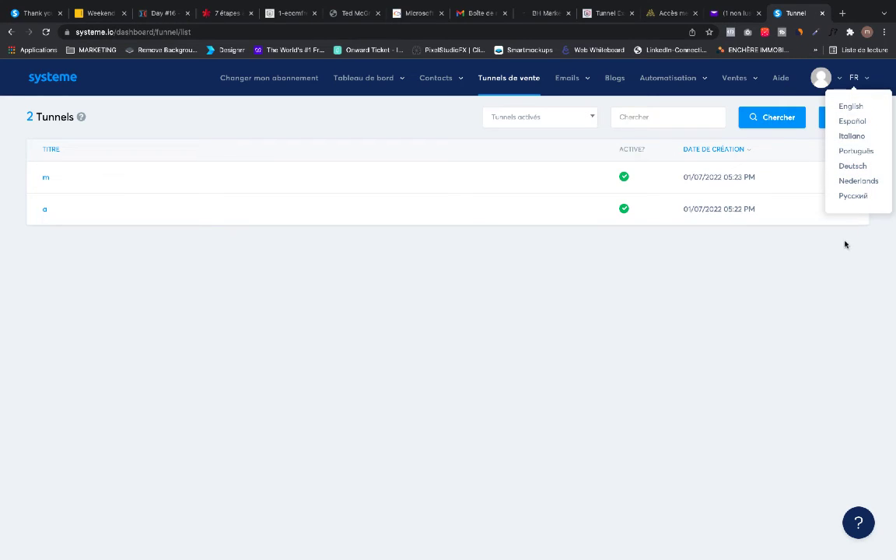
Step: Open the form for creating a new sales funnel, and switch to the Camtasia project TUNNEL DE VENTE.cmproj
click(846, 118)
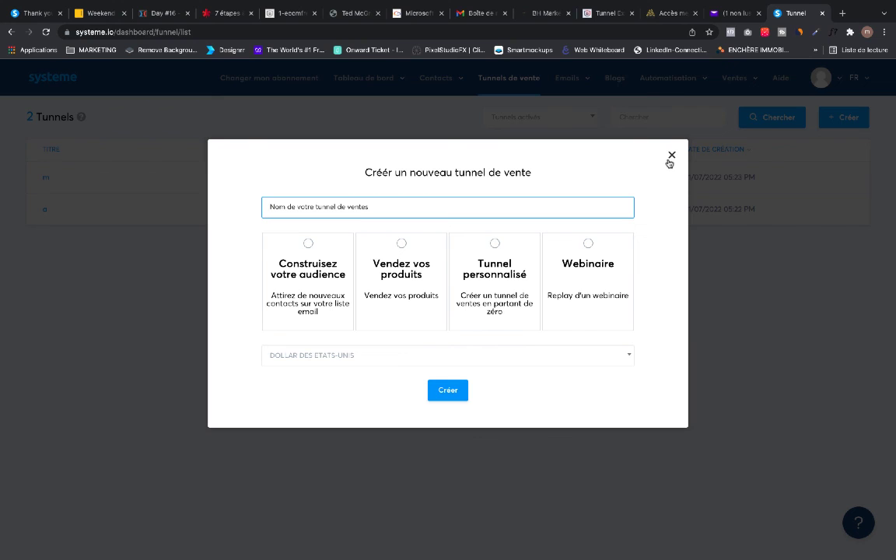
mouse_move(788, 557)
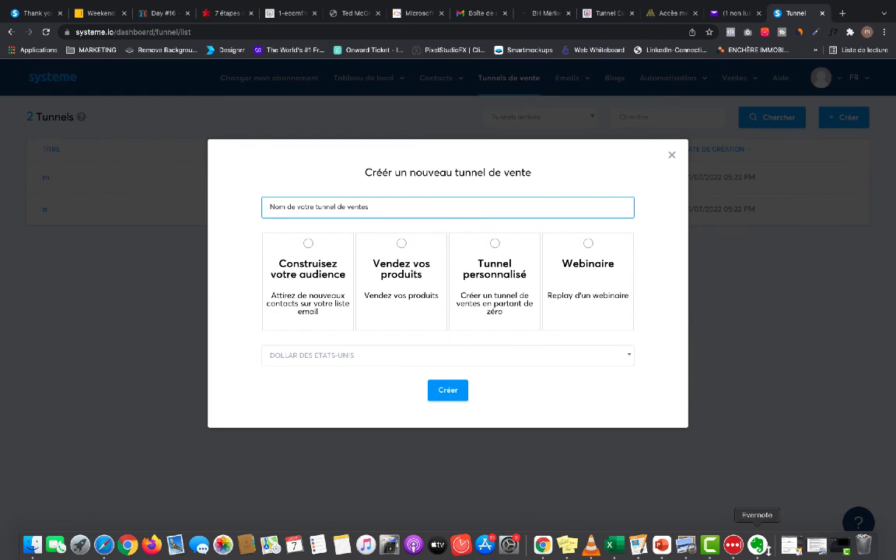
click(840, 544)
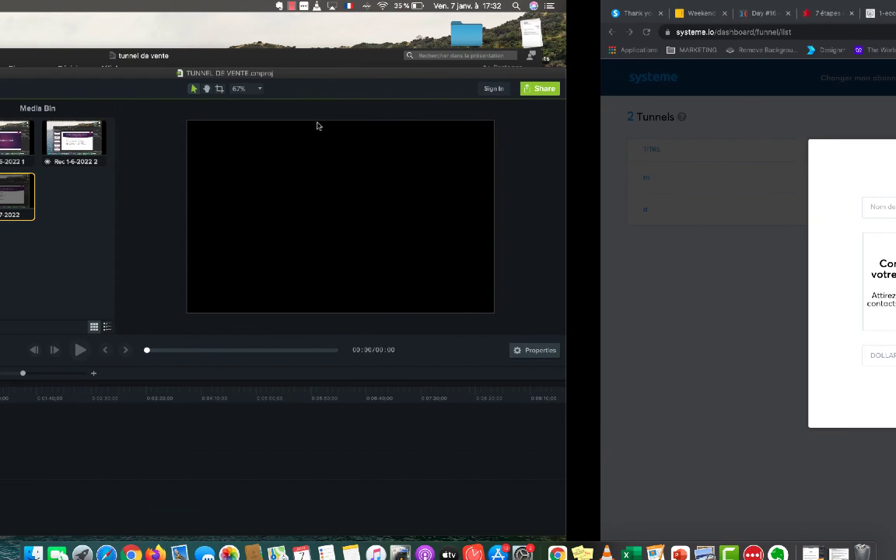